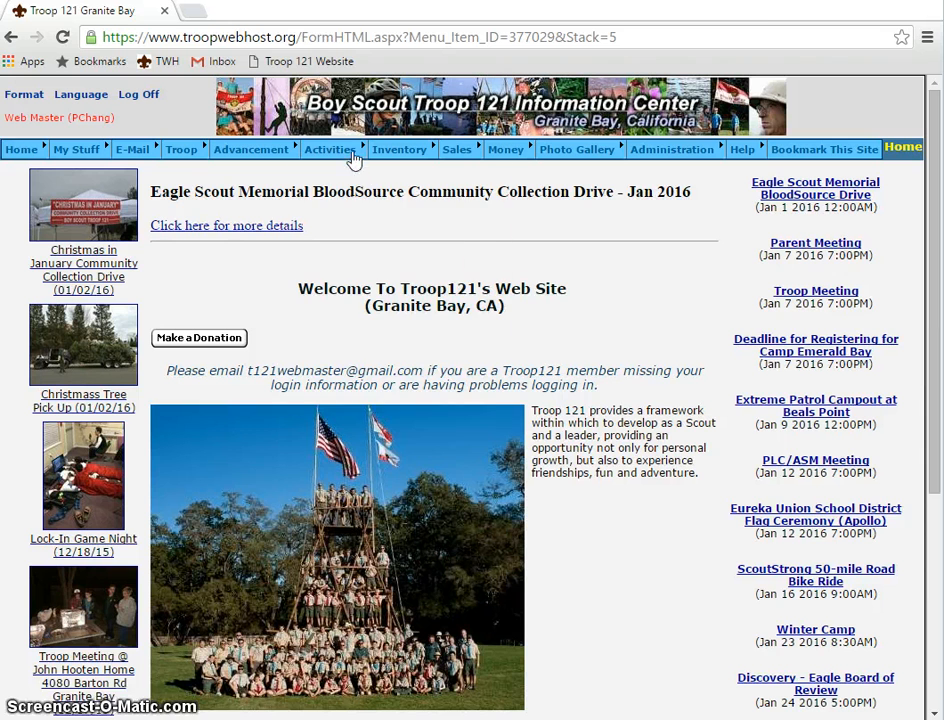
- Start a new event from the Troop Calendar and set its event type to Meeting
mouse_move(354, 150)
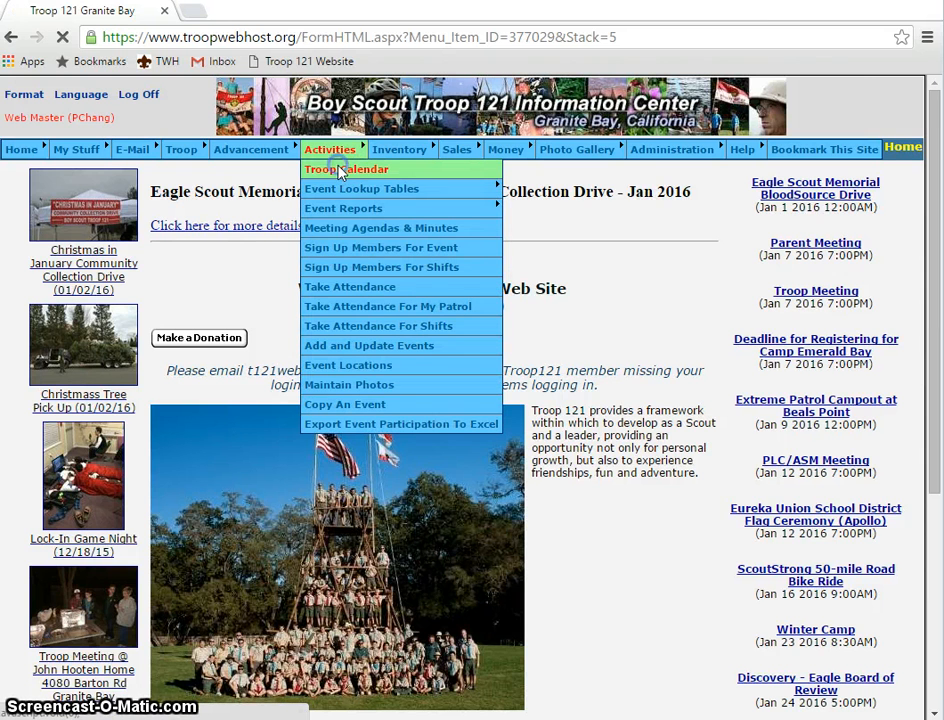
click(340, 172)
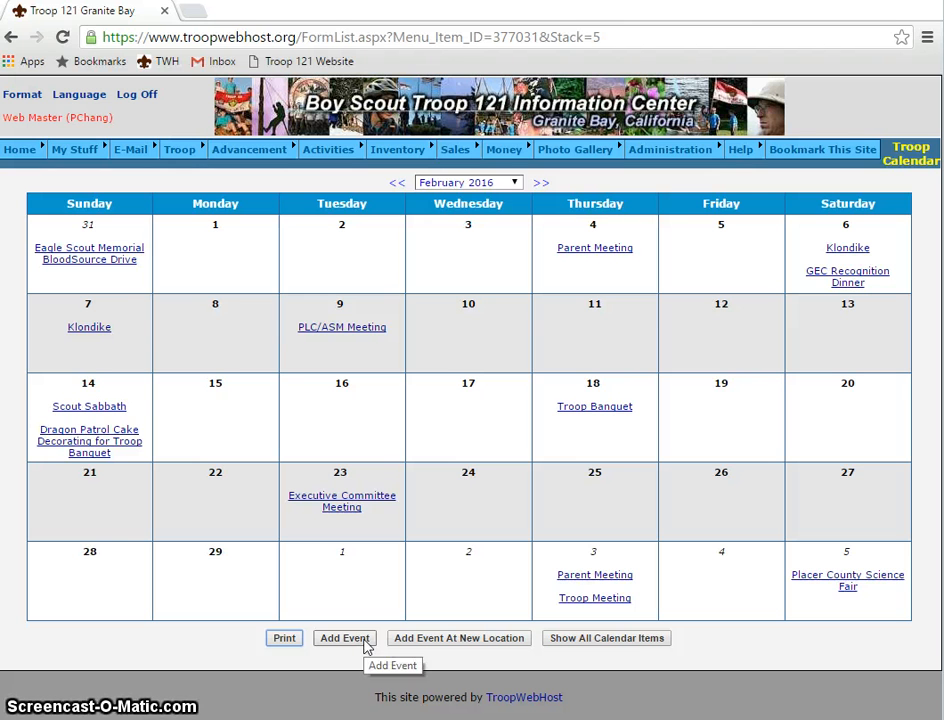
click(364, 645)
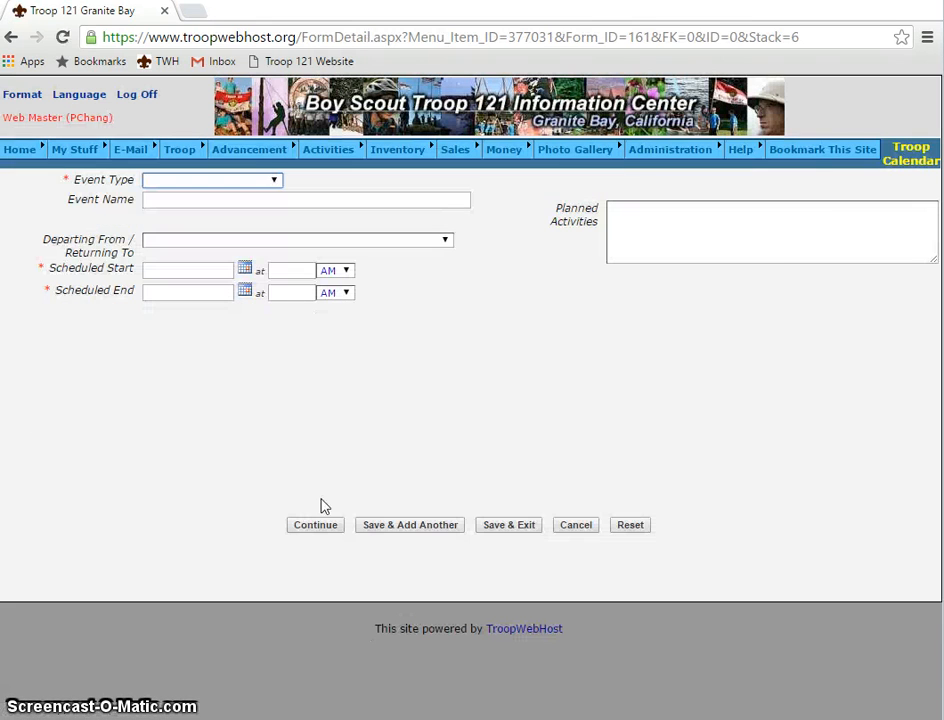
click(275, 183)
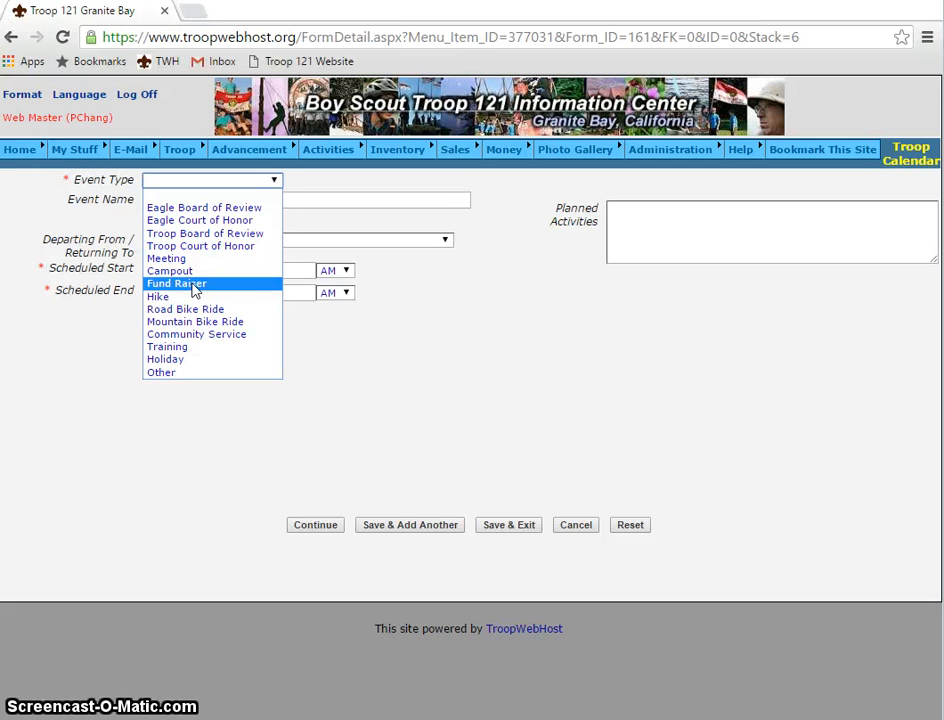
click(248, 264)
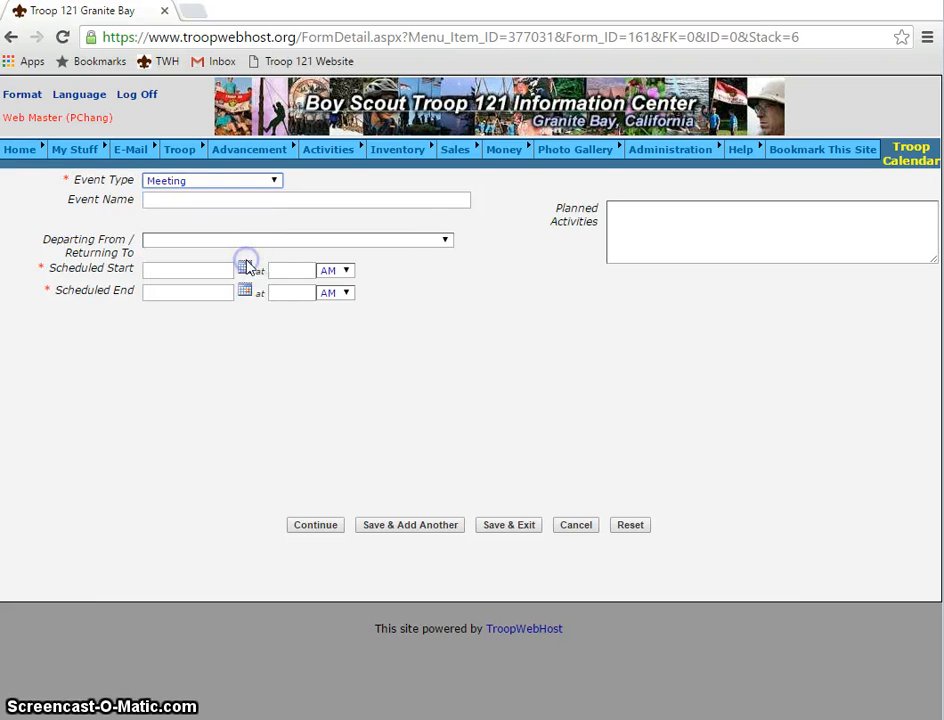
- Name the event "Temp Patrol Meeting"
click(209, 201)
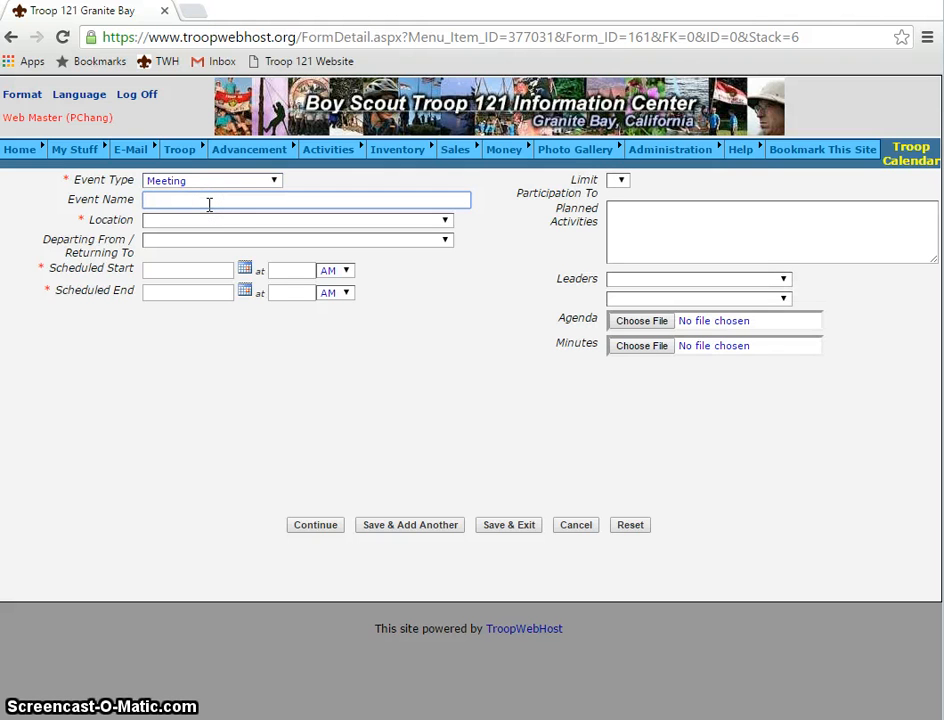
text(Temp Patrol Meeting)
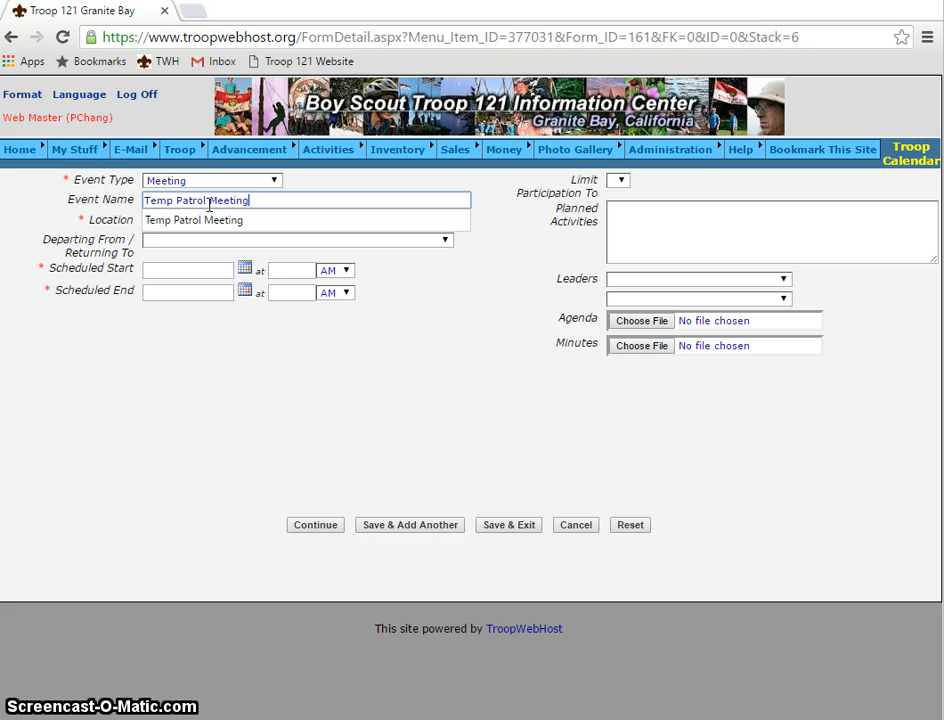
click(213, 228)
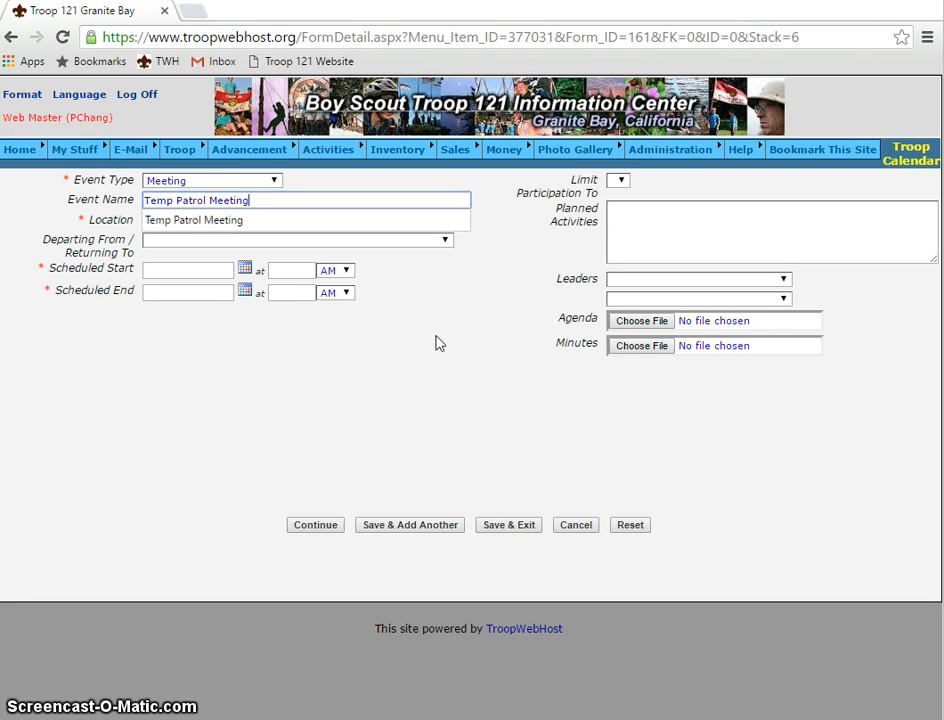
click(448, 352)
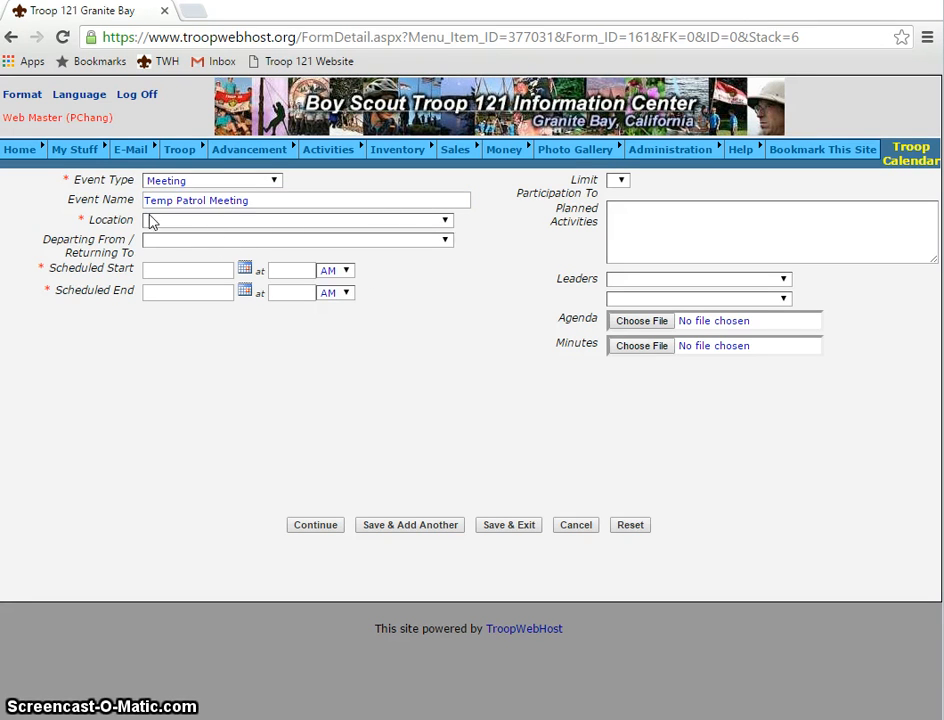
- Set the event's location to Lutheran Church of the Resurrection
click(406, 222)
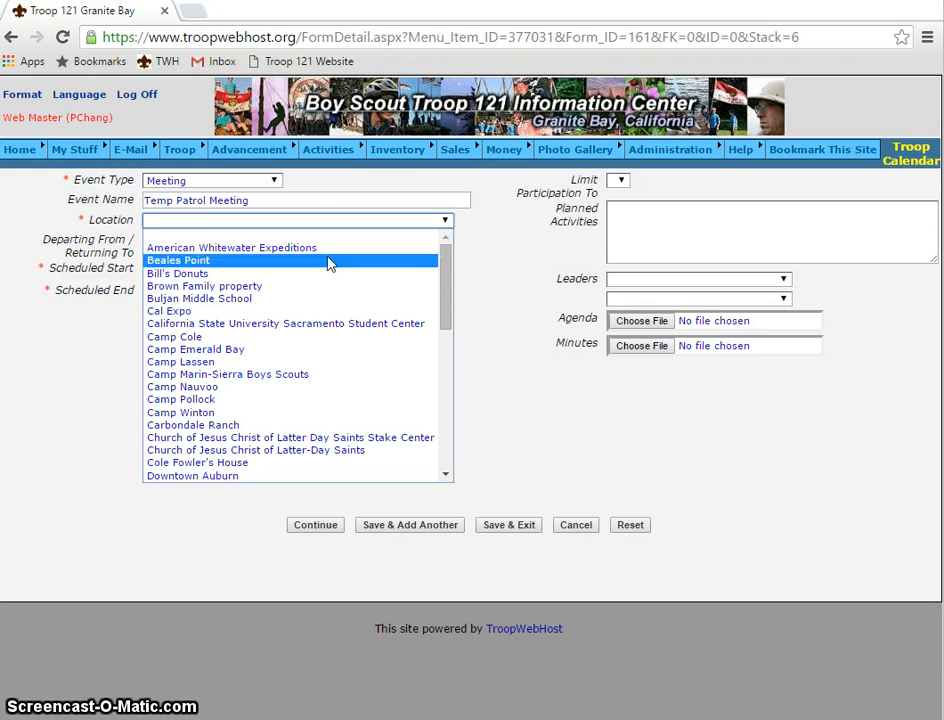
drag(446, 272, 455, 318)
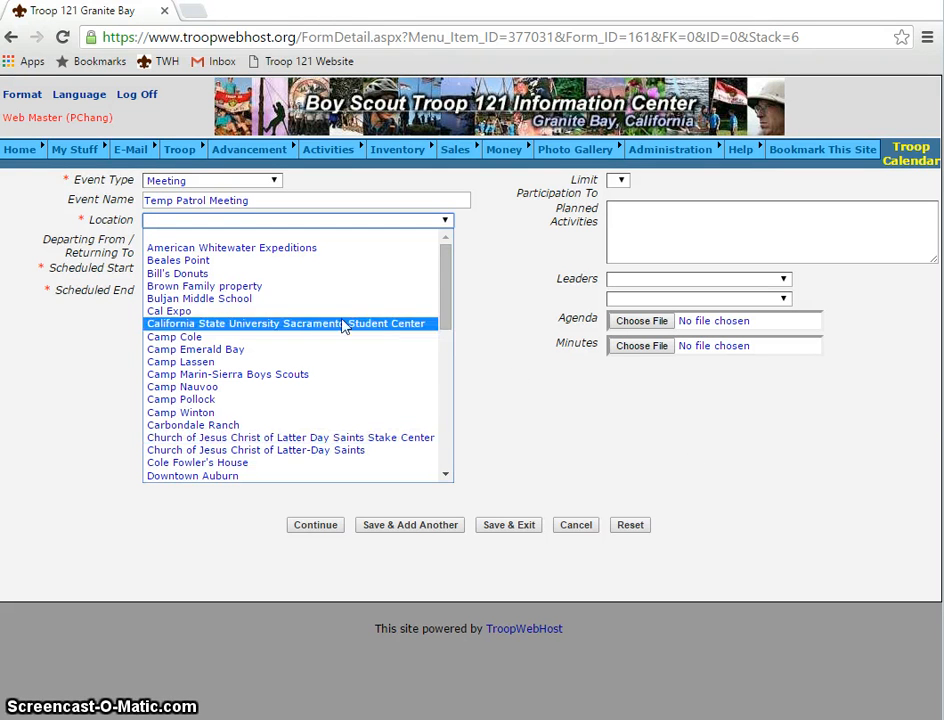
drag(447, 300, 452, 366)
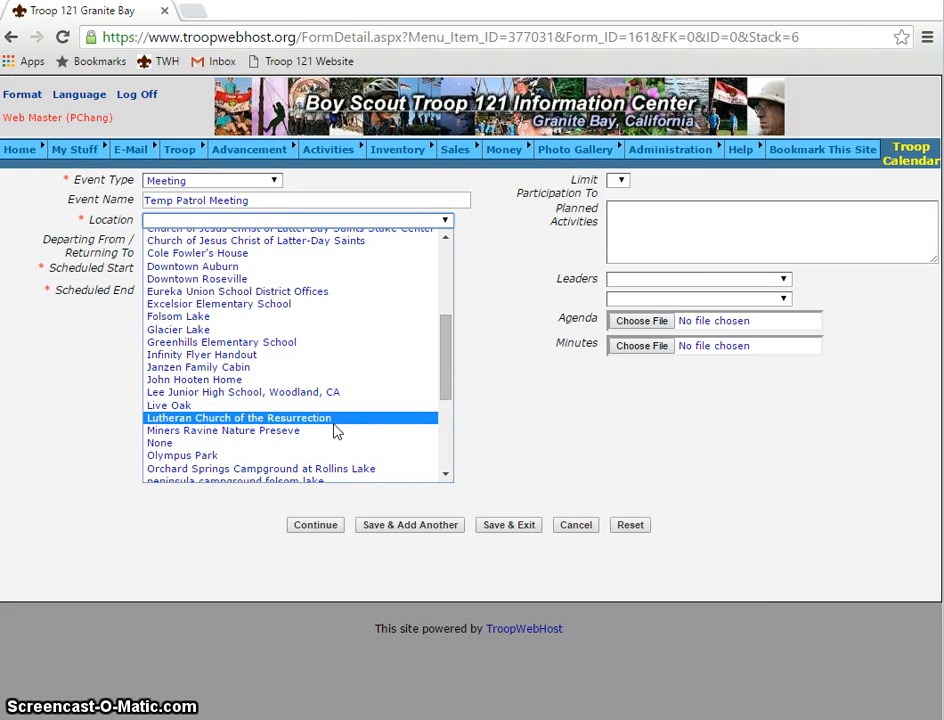
click(335, 421)
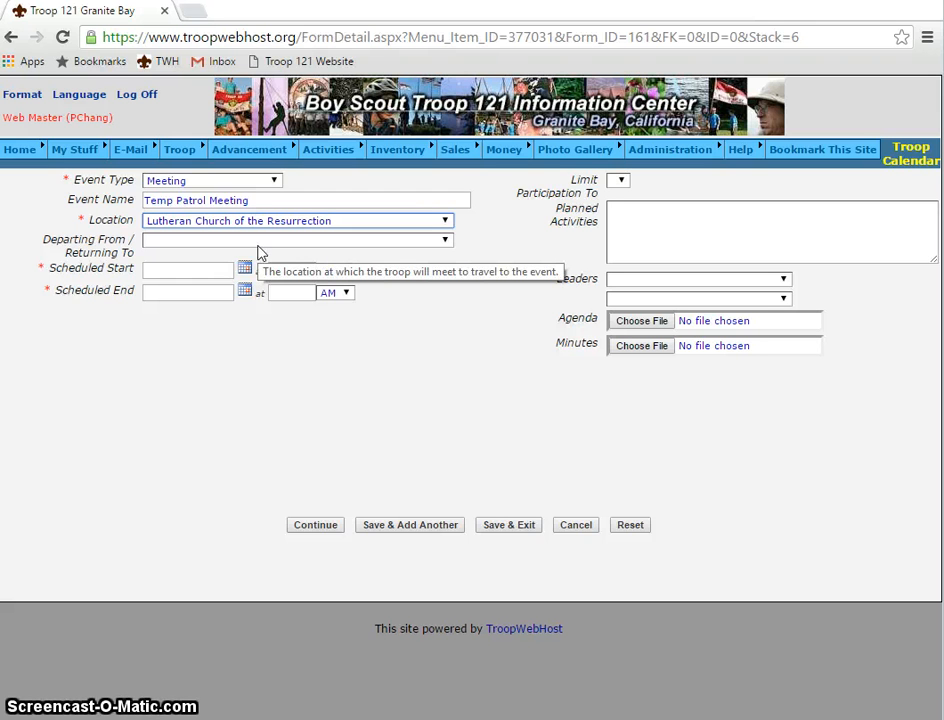
click(201, 240)
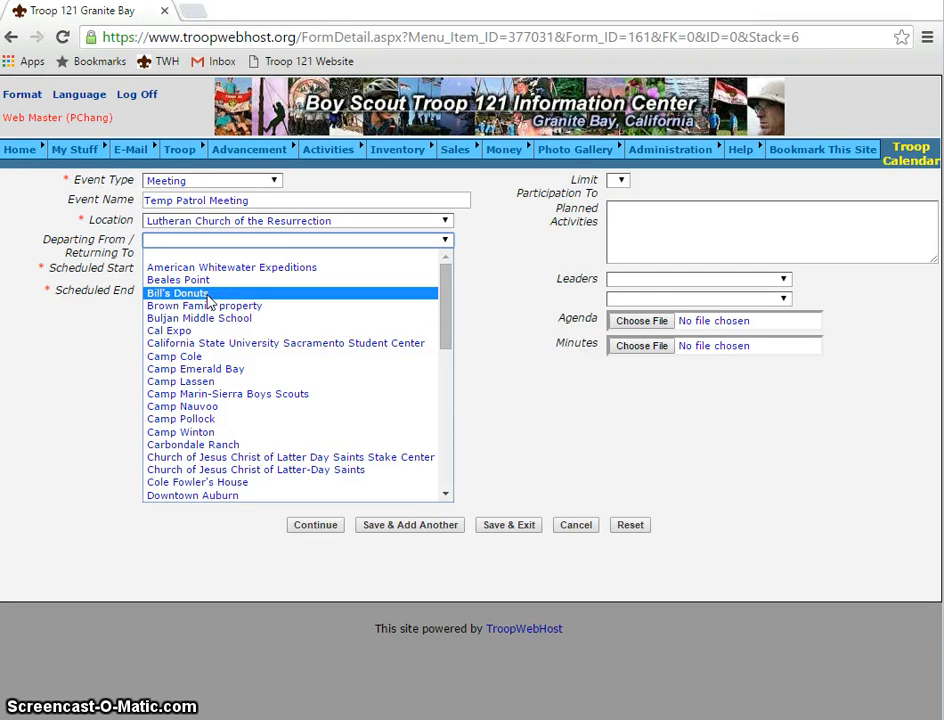
key(Down)
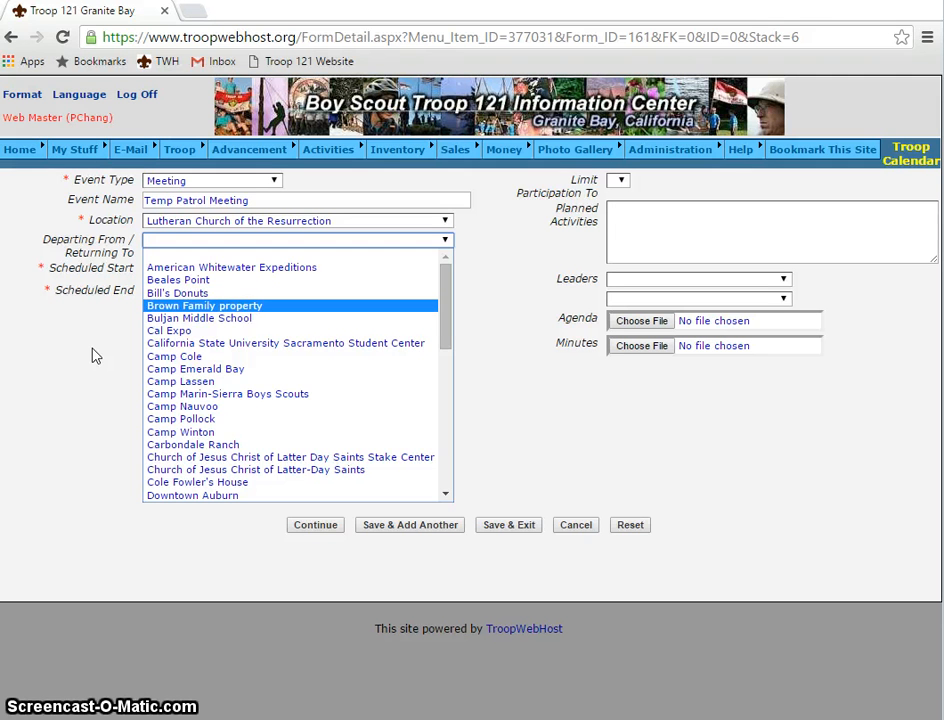
click(92, 354)
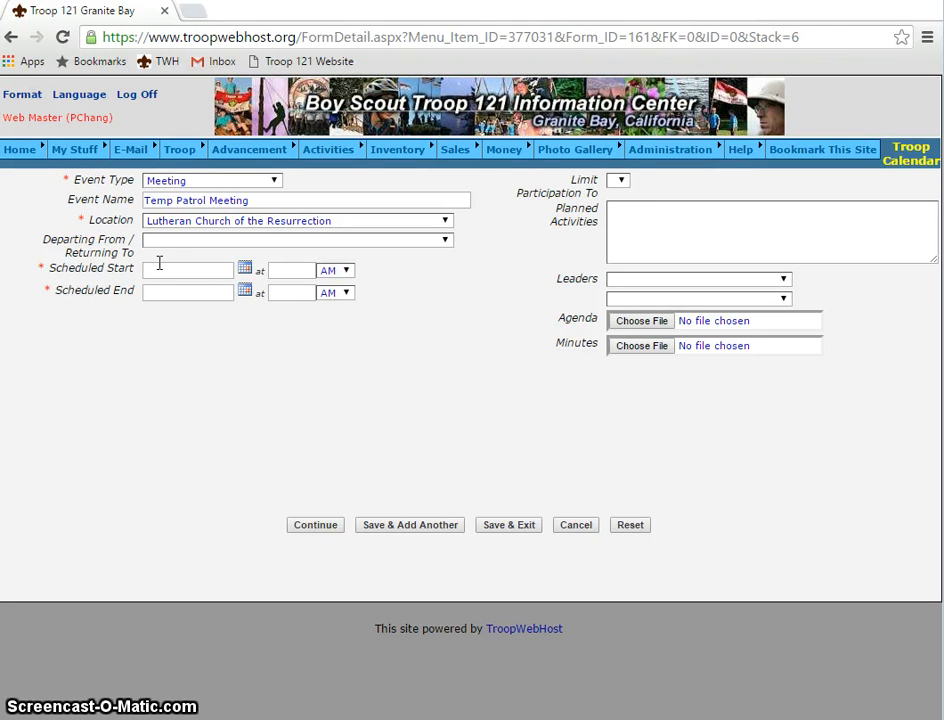
- Set the event's scheduled start to 02/11/2016 at 7:00 PM
click(245, 270)
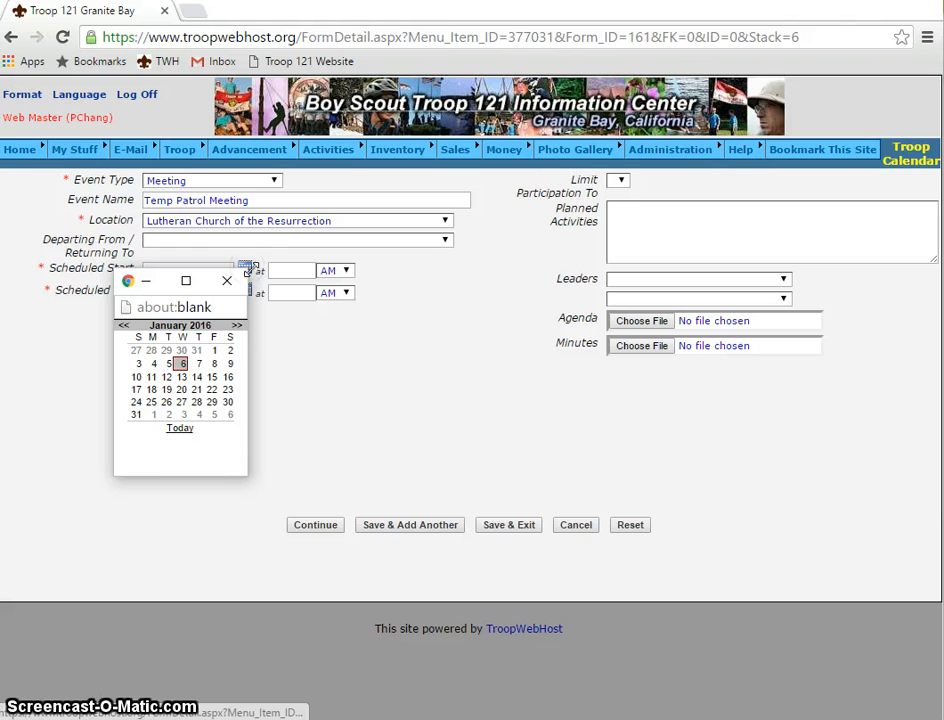
click(234, 327)
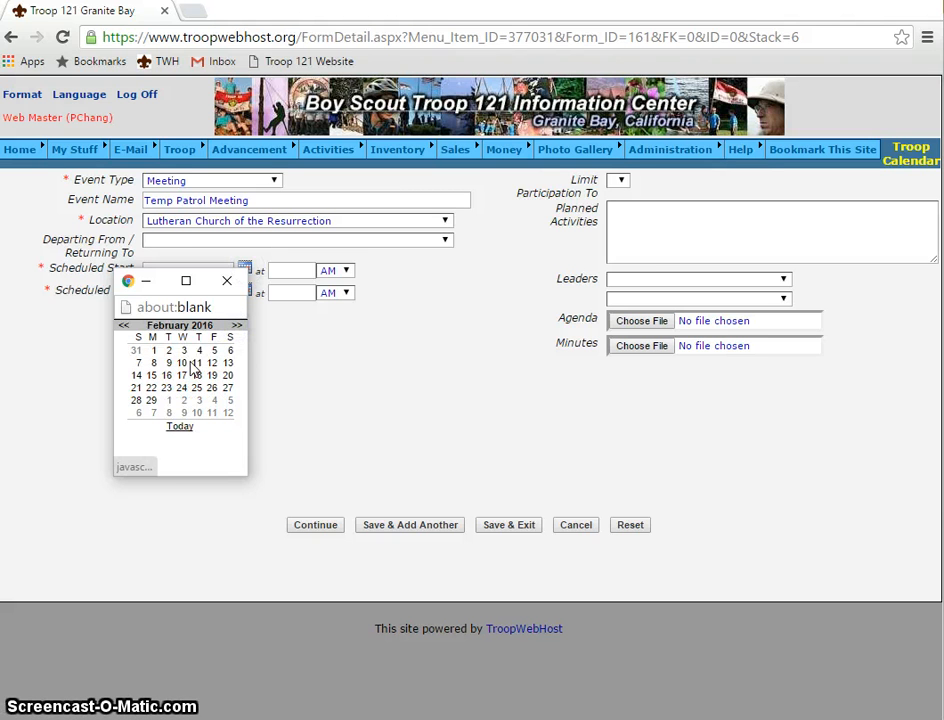
click(197, 363)
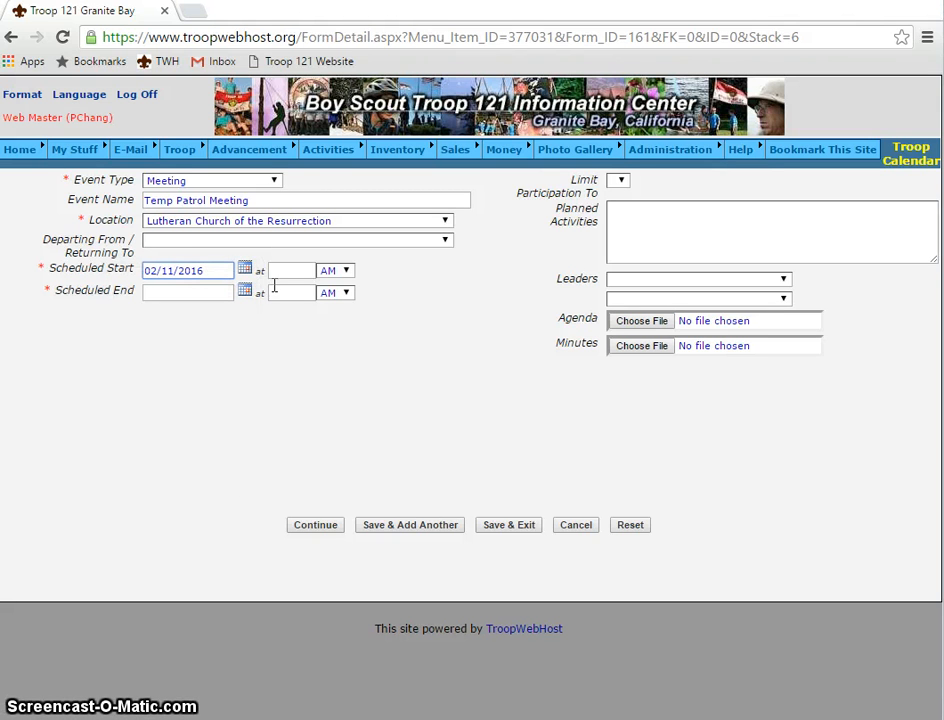
click(280, 279)
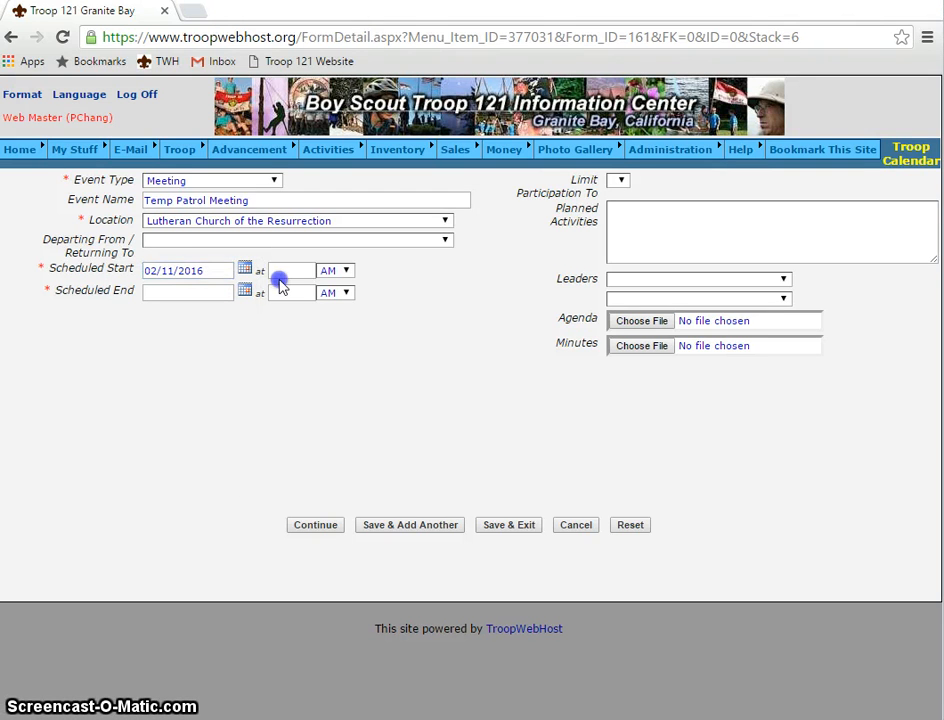
text(7:00)
click(340, 270)
click(328, 297)
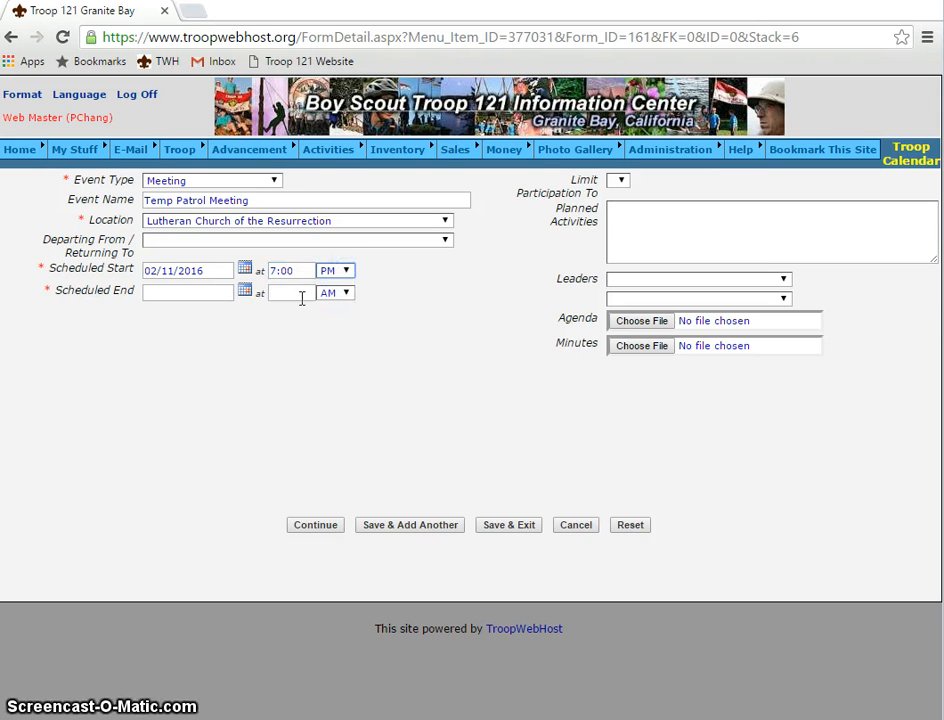
- Set the event's scheduled end to 02/11/2016 at 8:30 PM
click(158, 293)
click(244, 289)
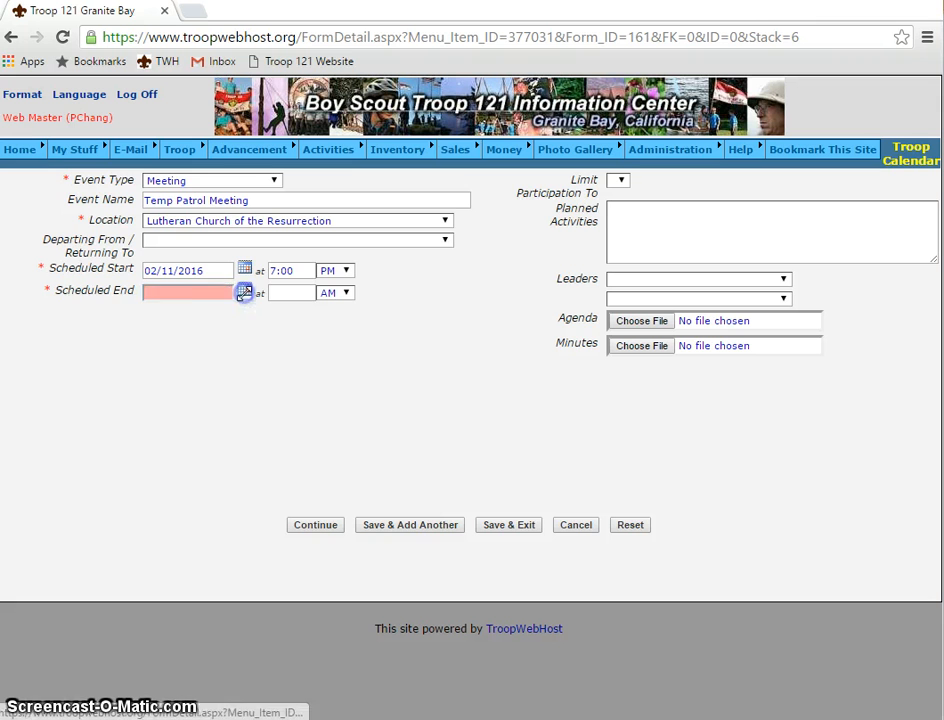
click(237, 347)
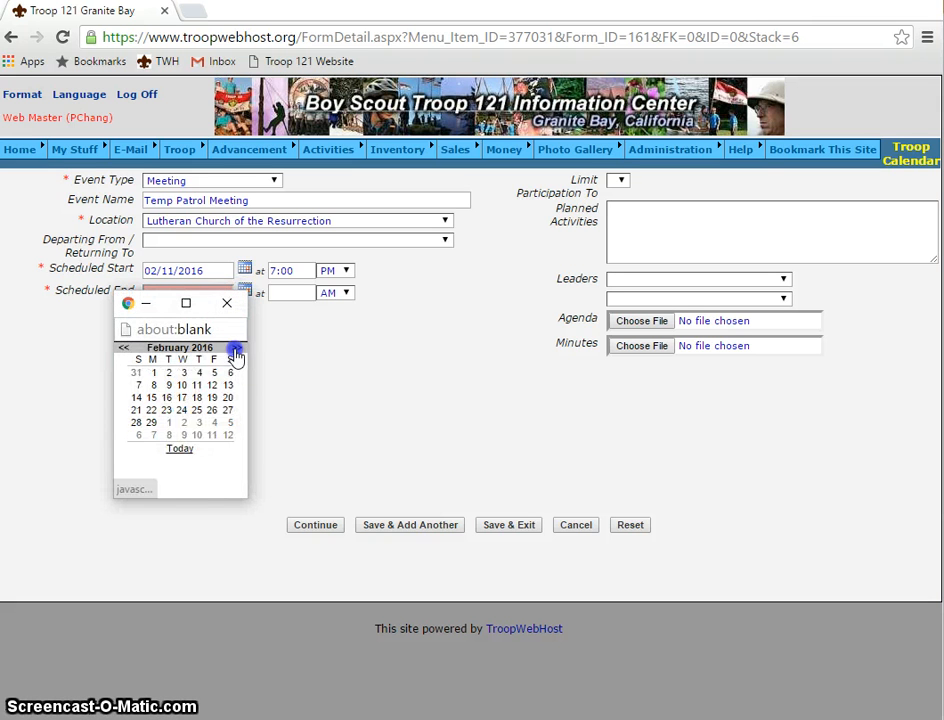
click(197, 386)
click(284, 293)
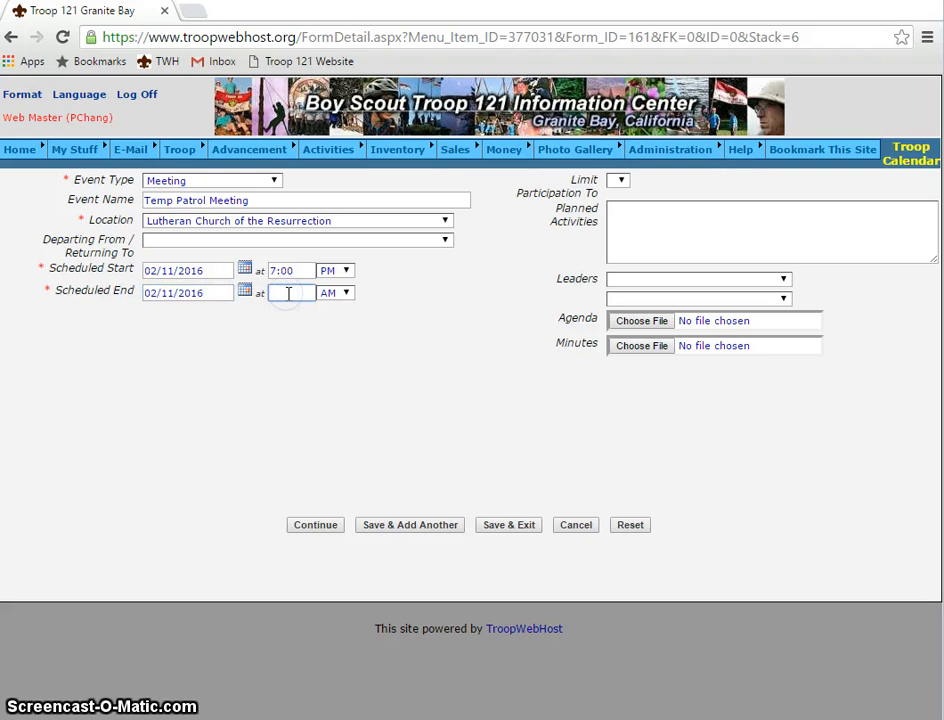
text(8)
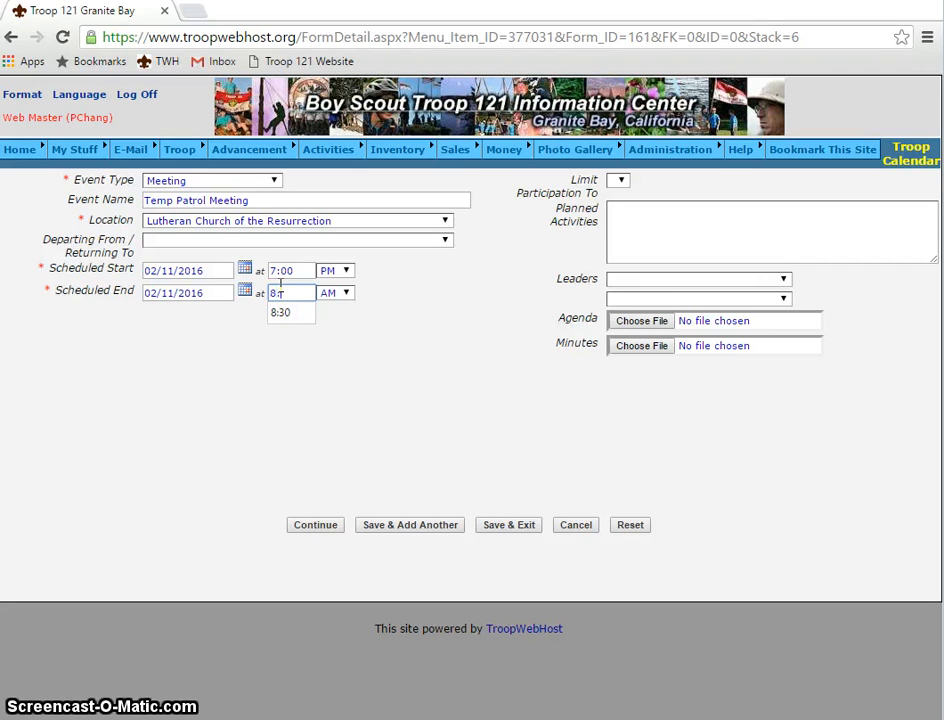
text(:30)
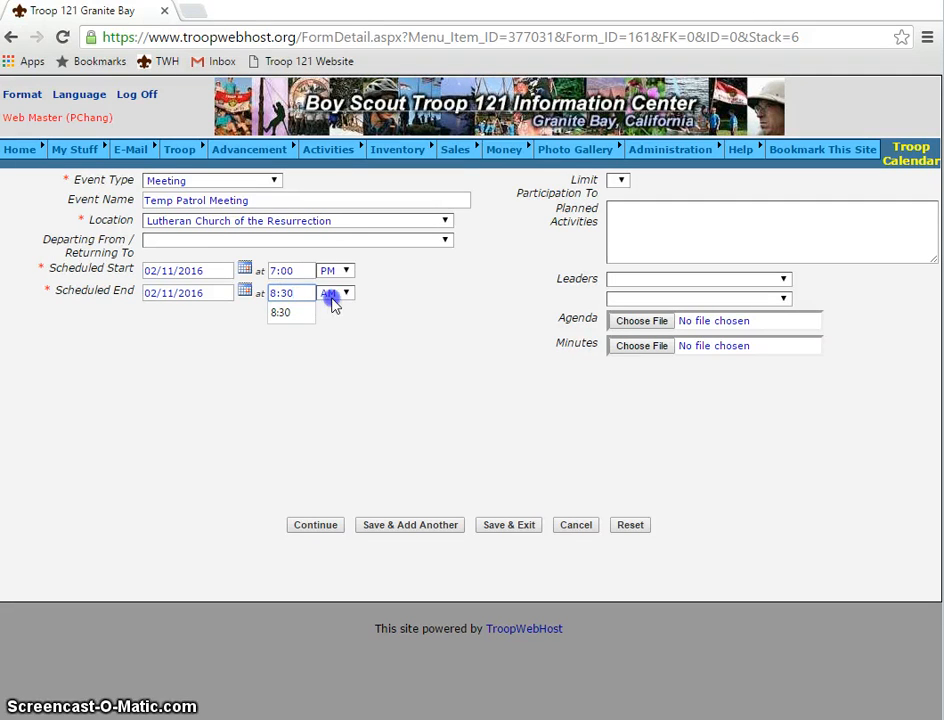
click(333, 294)
click(333, 321)
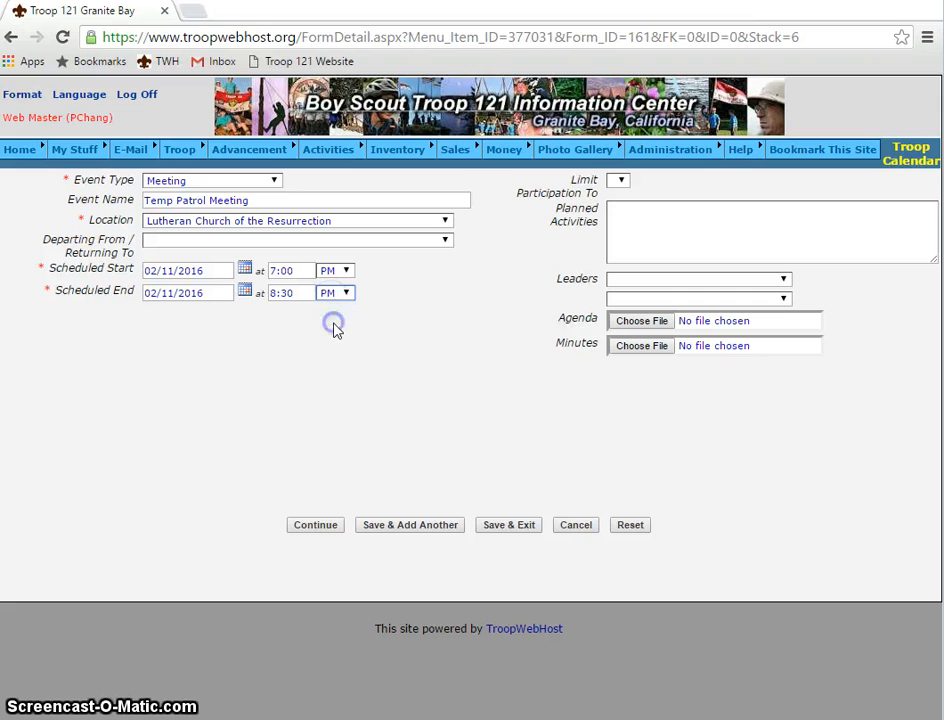
- Leave the participation limit blank and enter "Some details about this meeting" as the planned activities
click(620, 181)
click(624, 199)
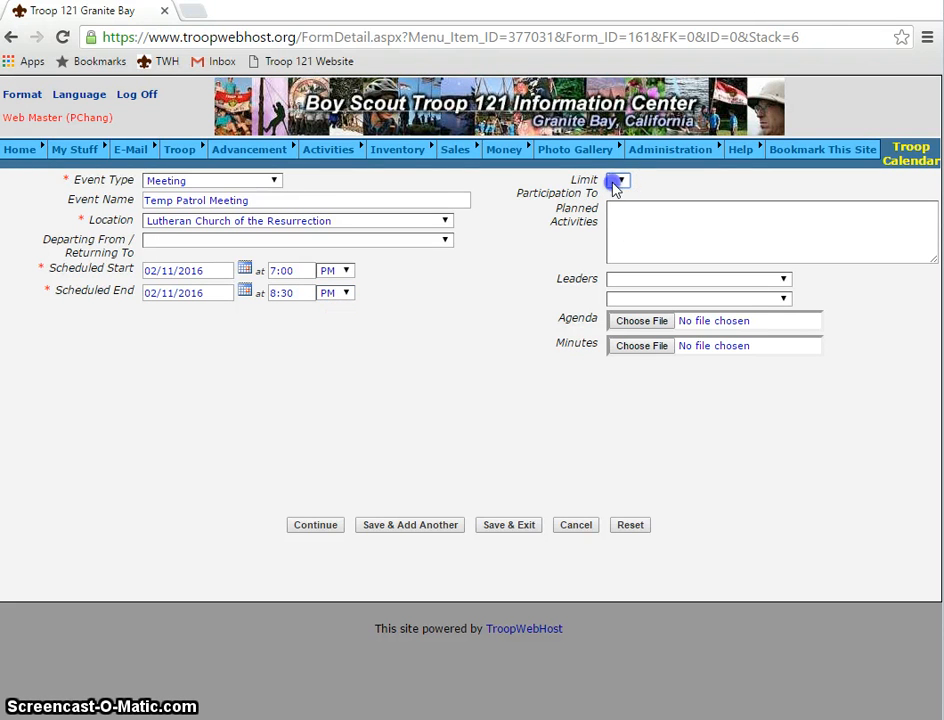
click(630, 233)
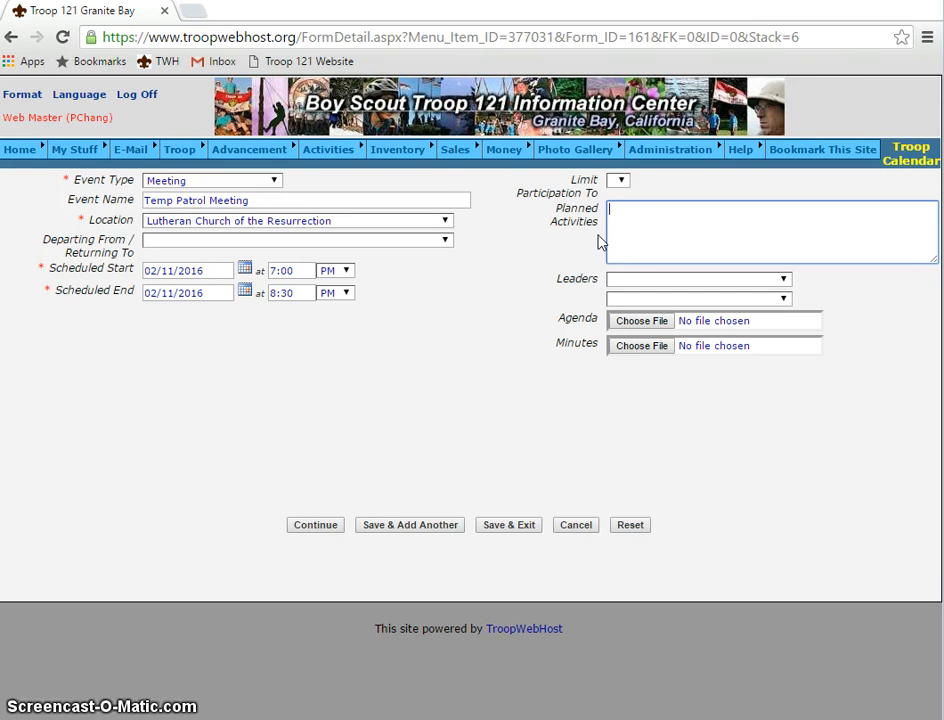
text(Some details about th)
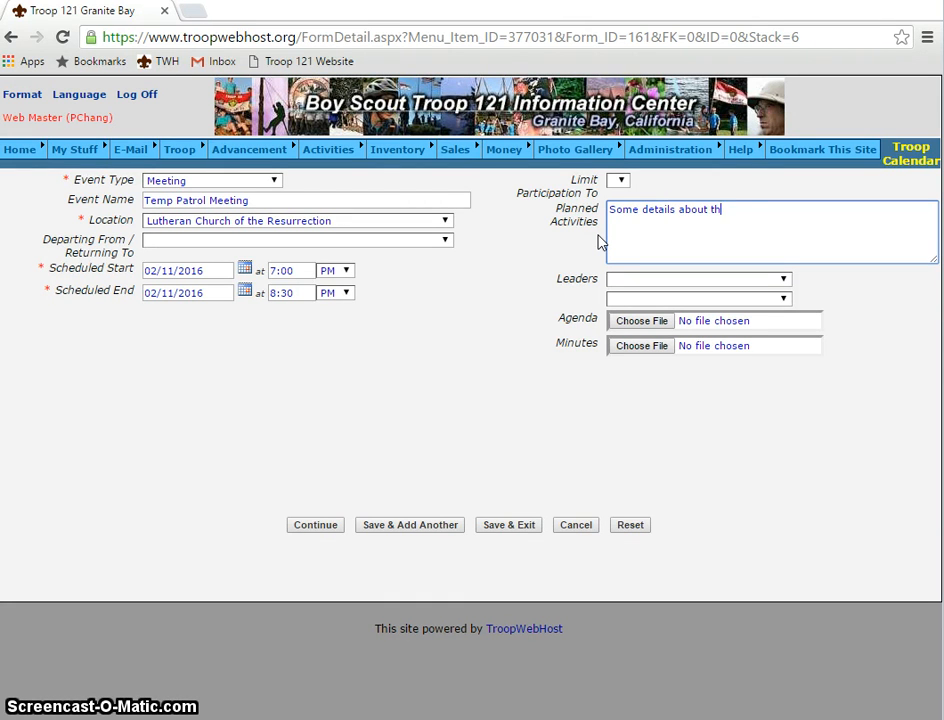
text(is meeting)
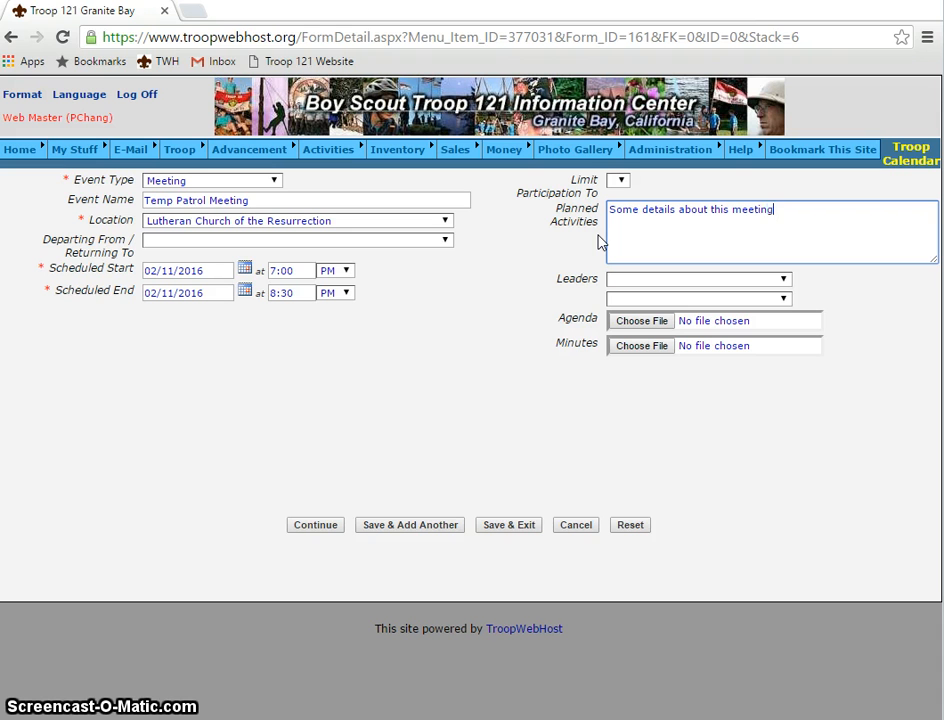
click(758, 280)
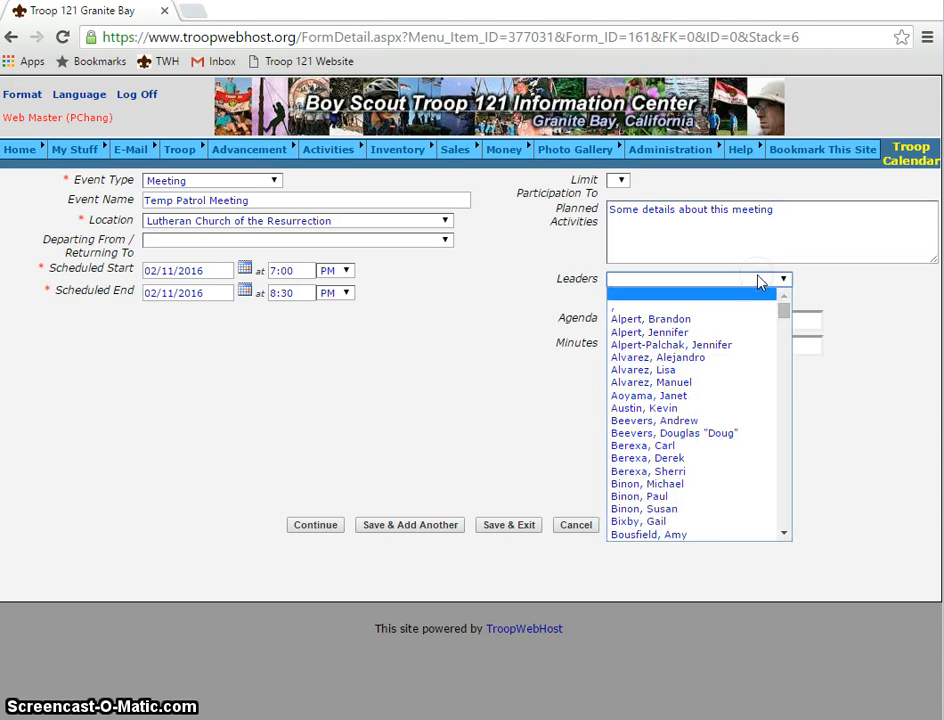
drag(790, 344, 900, 358)
click(900, 356)
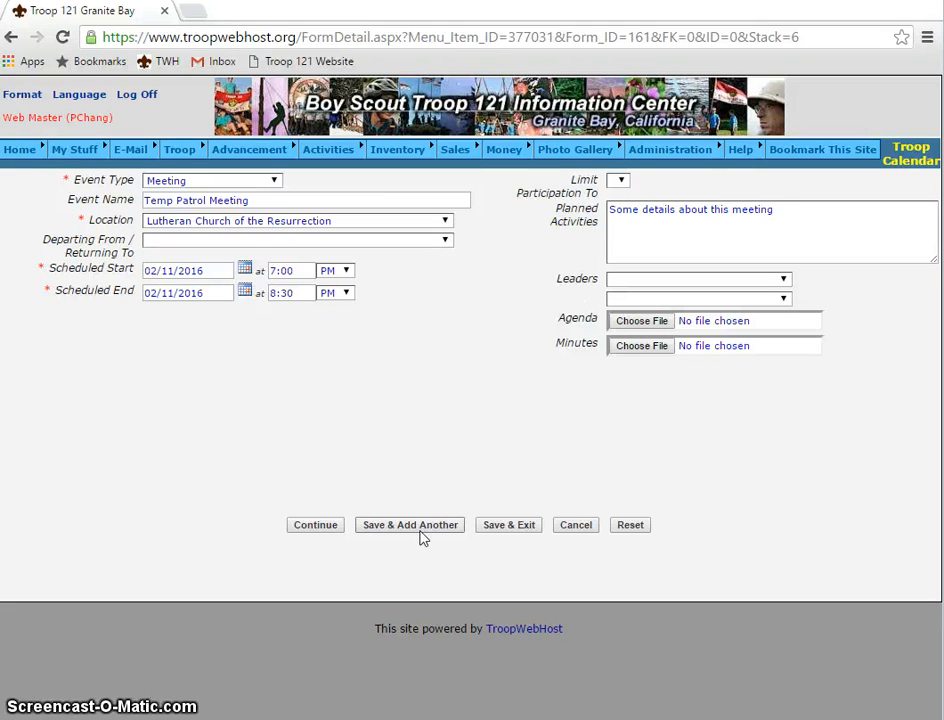
- Save the new meeting event and return to the troop calendar
click(507, 535)
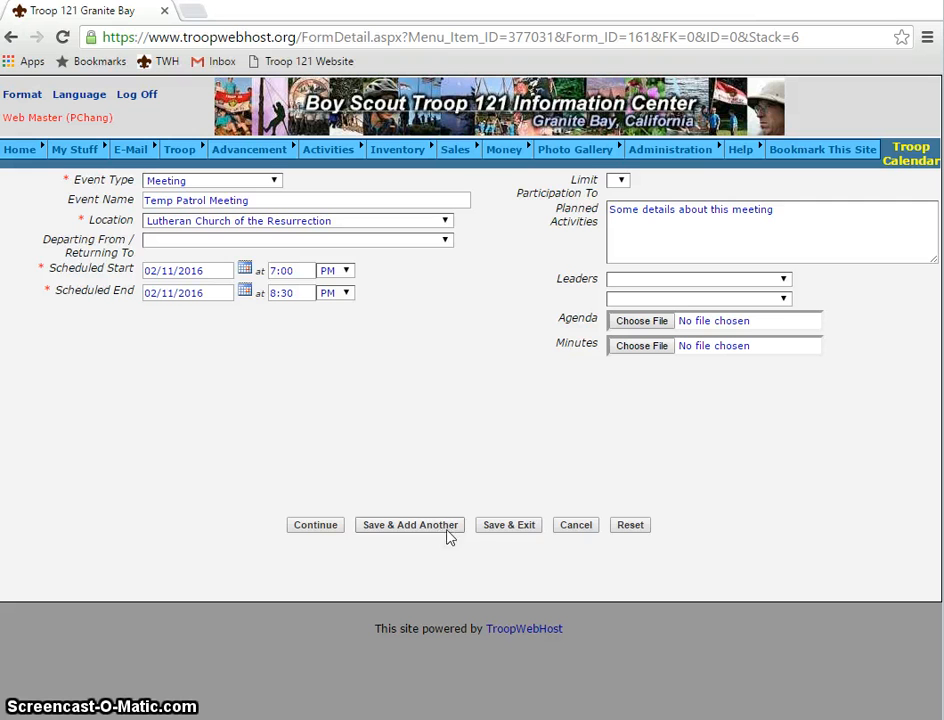
click(535, 531)
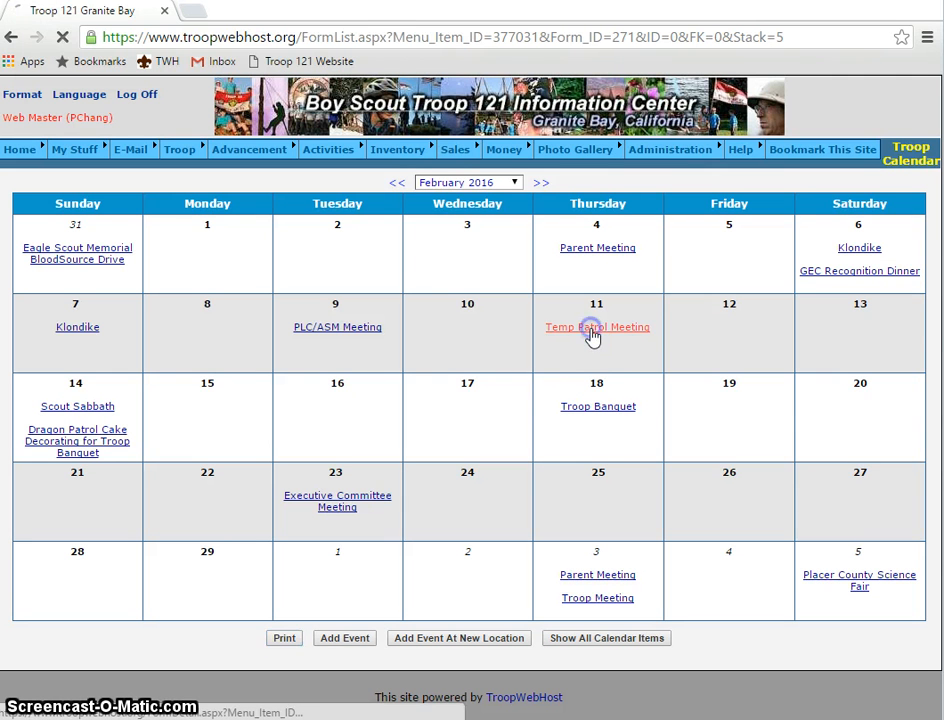
- Open the Temp Patrol Meeting on February 11 and review its details, sign-up section, attendance lists and available event actions
click(592, 328)
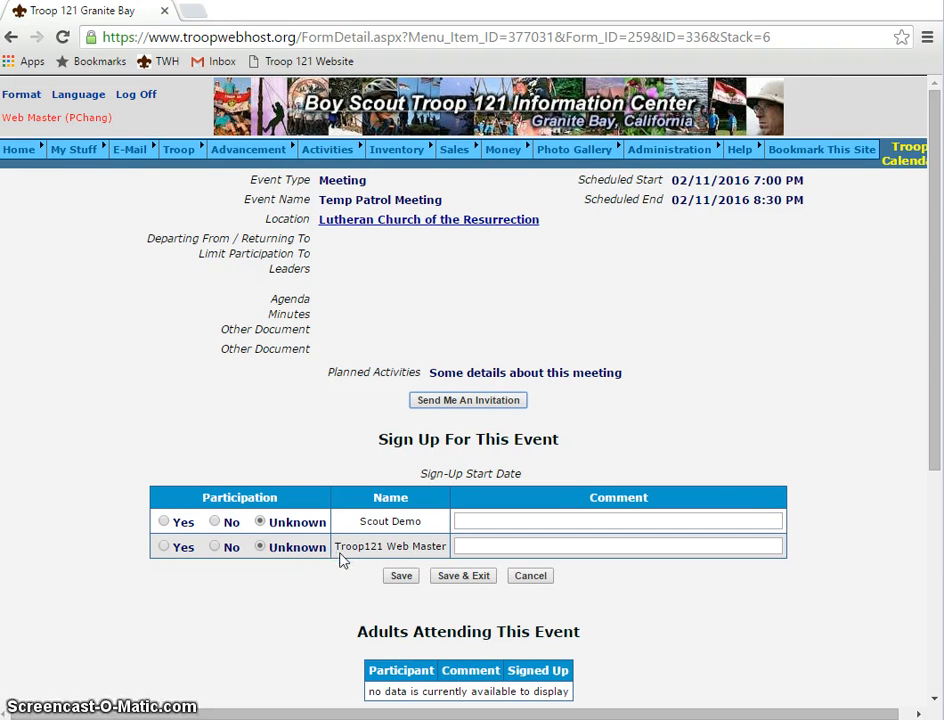
scroll(718, 470, down, 2)
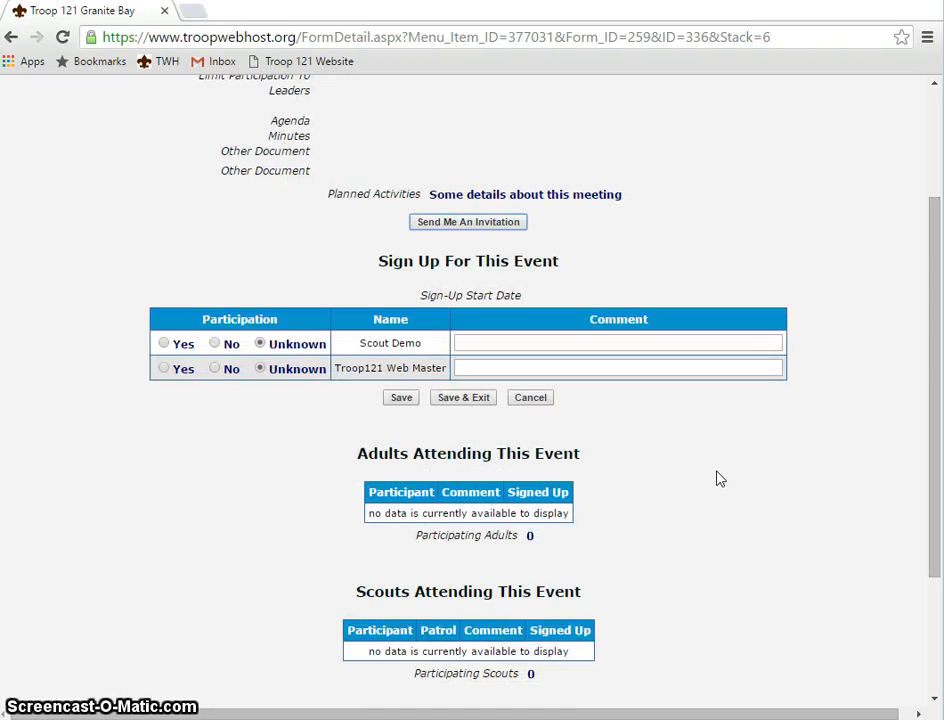
scroll(603, 470, down, 2)
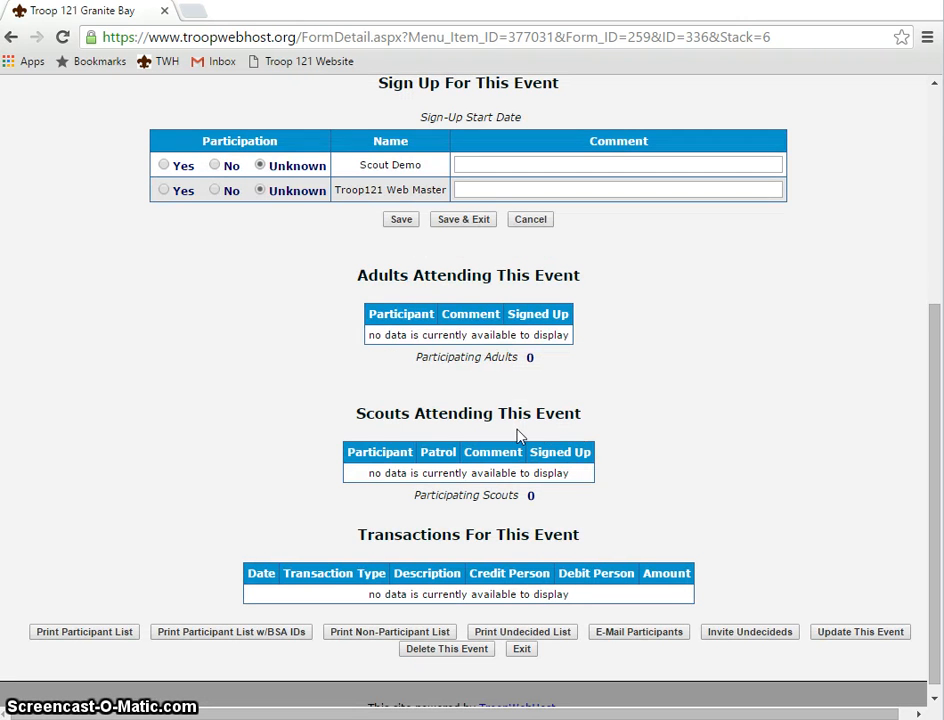
scroll(588, 350, down, 1)
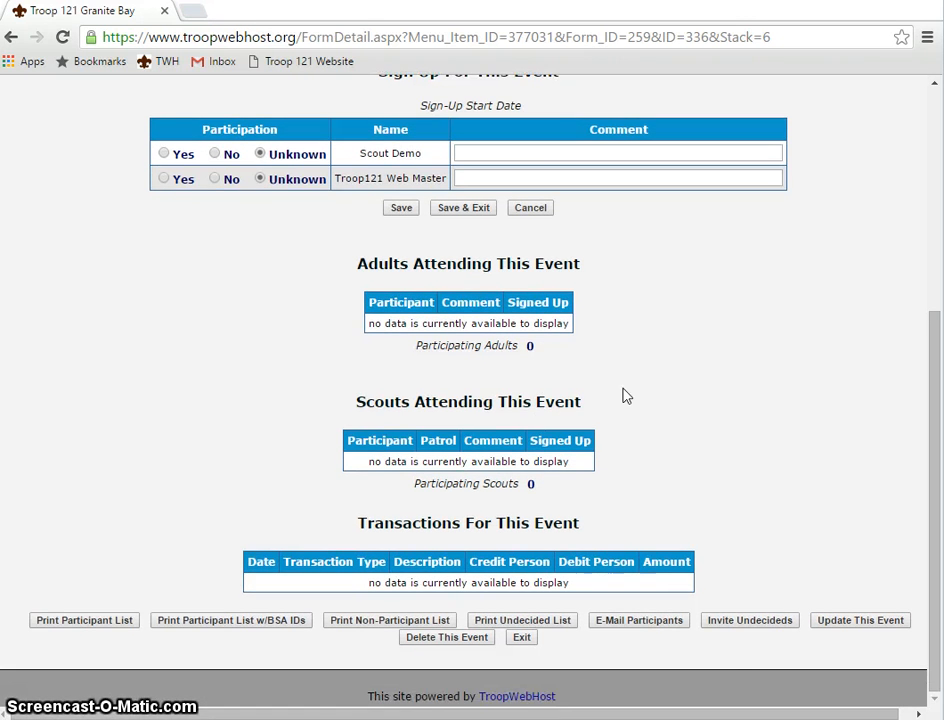
scroll(625, 400, up, 1)
scroll(625, 407, up, 3)
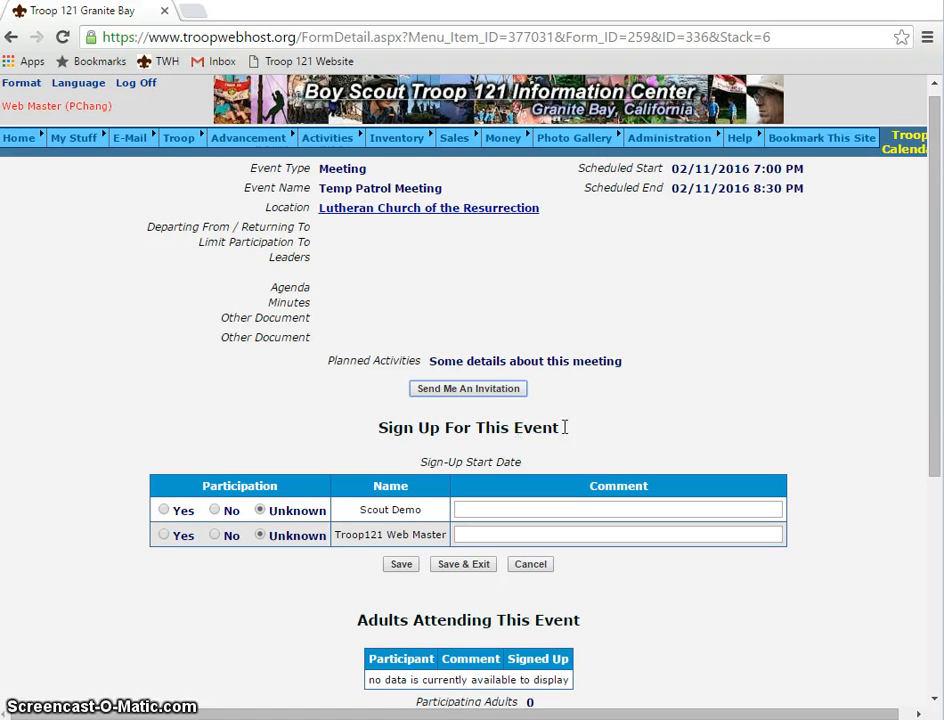
scroll(756, 326, up, 1)
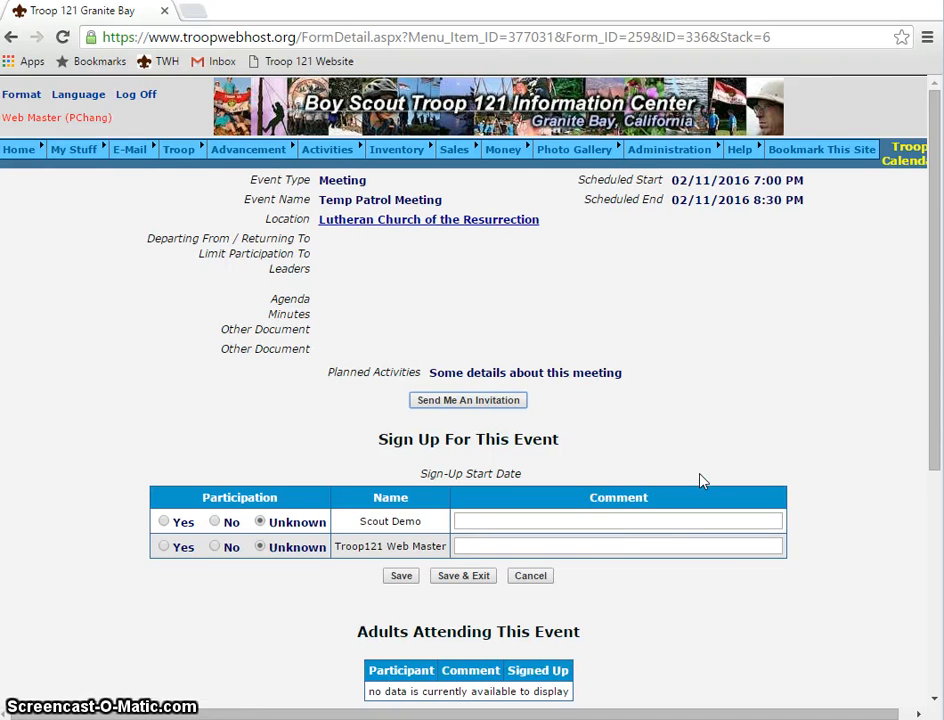
scroll(703, 481, down, 4)
scroll(706, 493, up, 4)
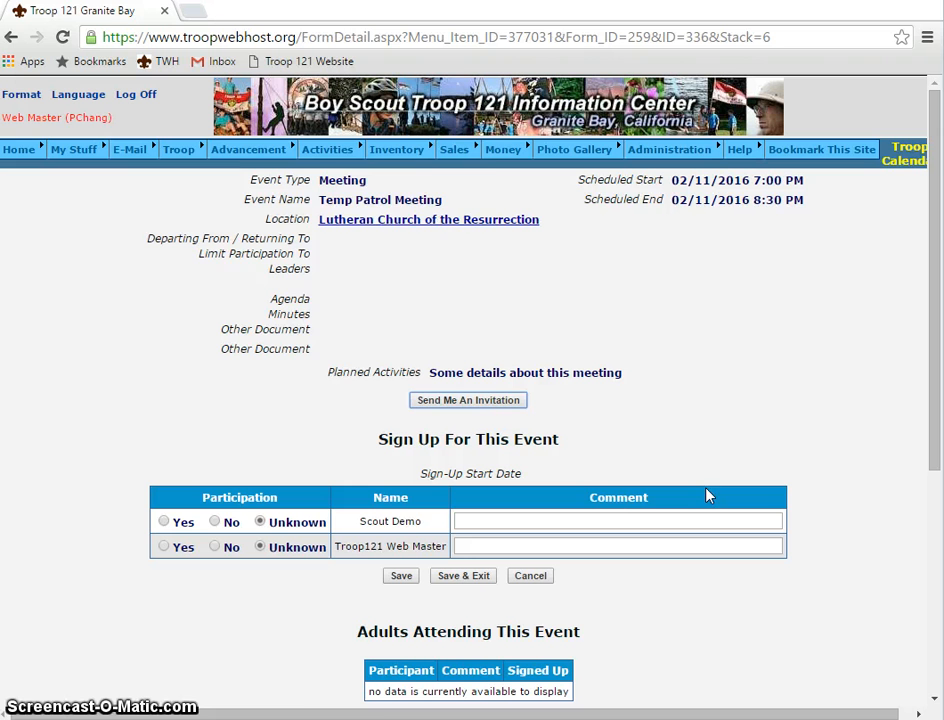
- Return to the troop calendar and start adding an event at a new location
mouse_move(313, 155)
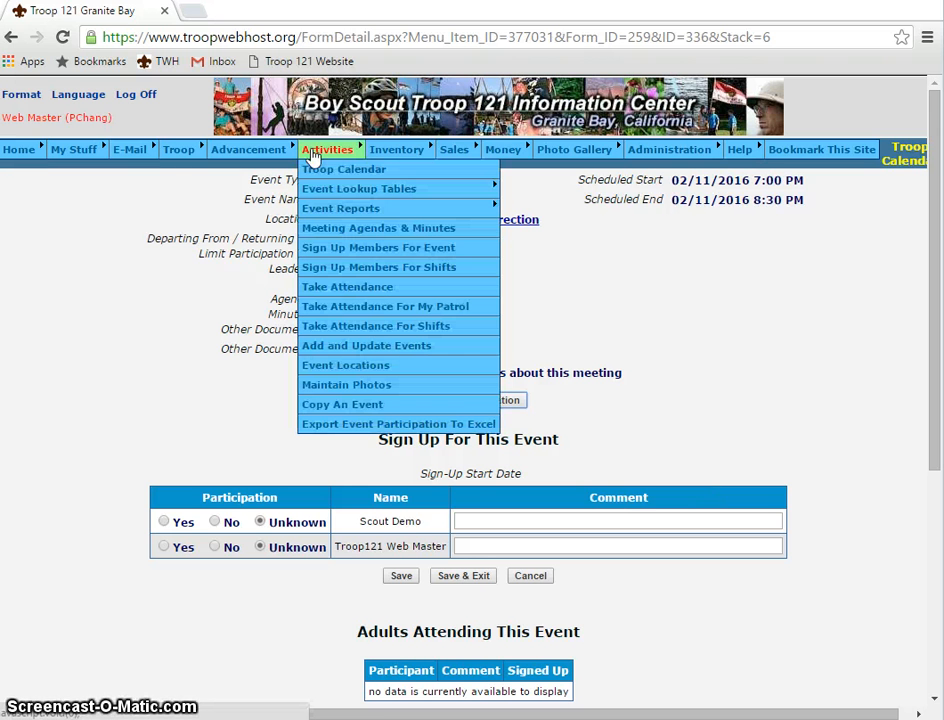
click(321, 172)
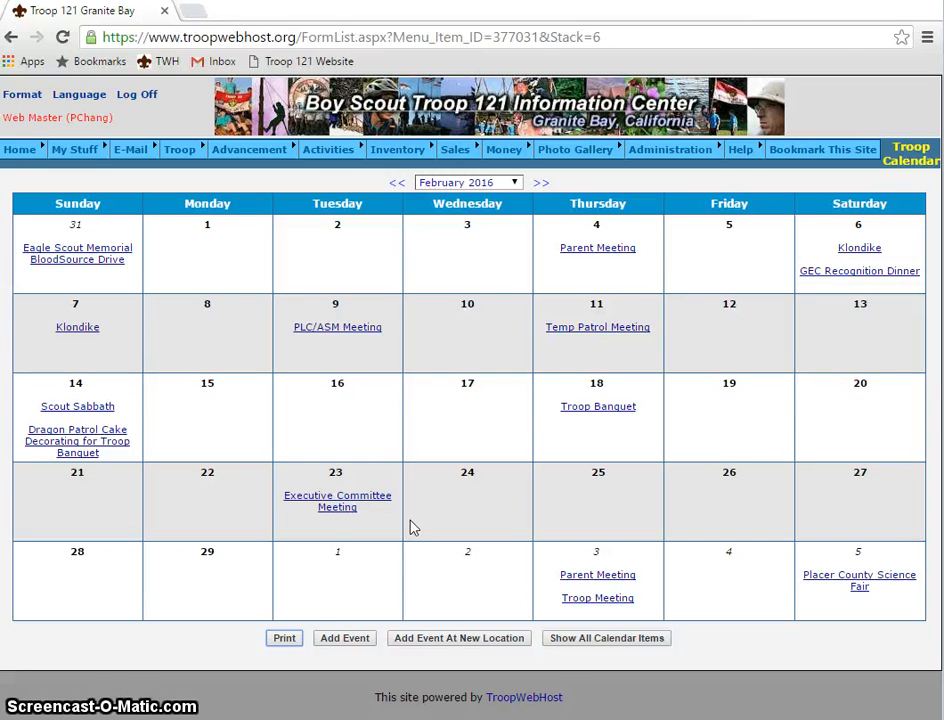
click(427, 640)
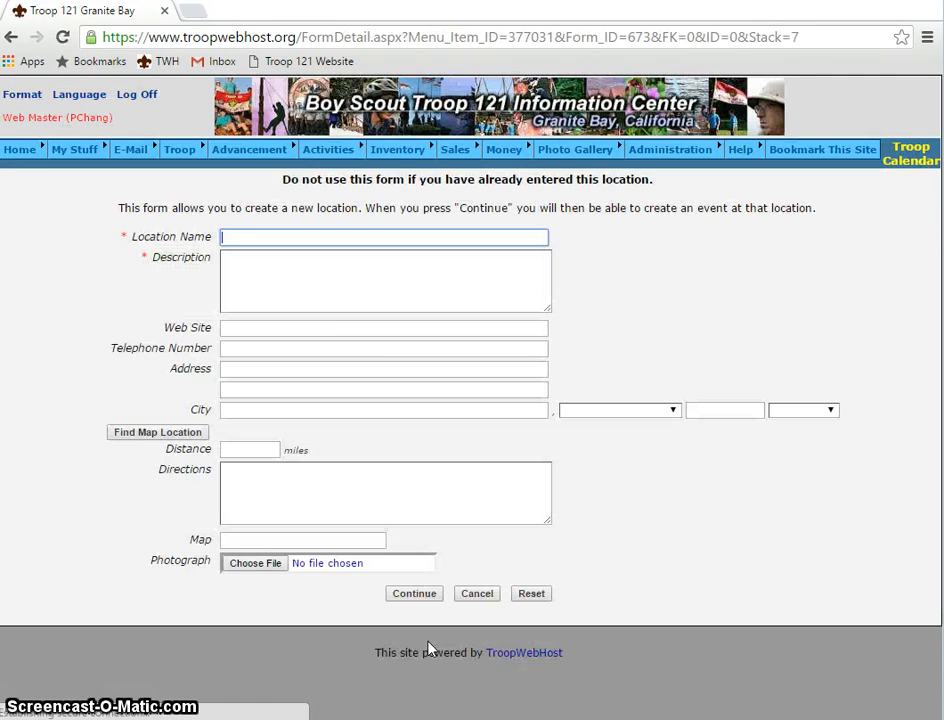
- Name the new location "Temp Meeting Place" and enter "This is for a demo" as its description
click(318, 236)
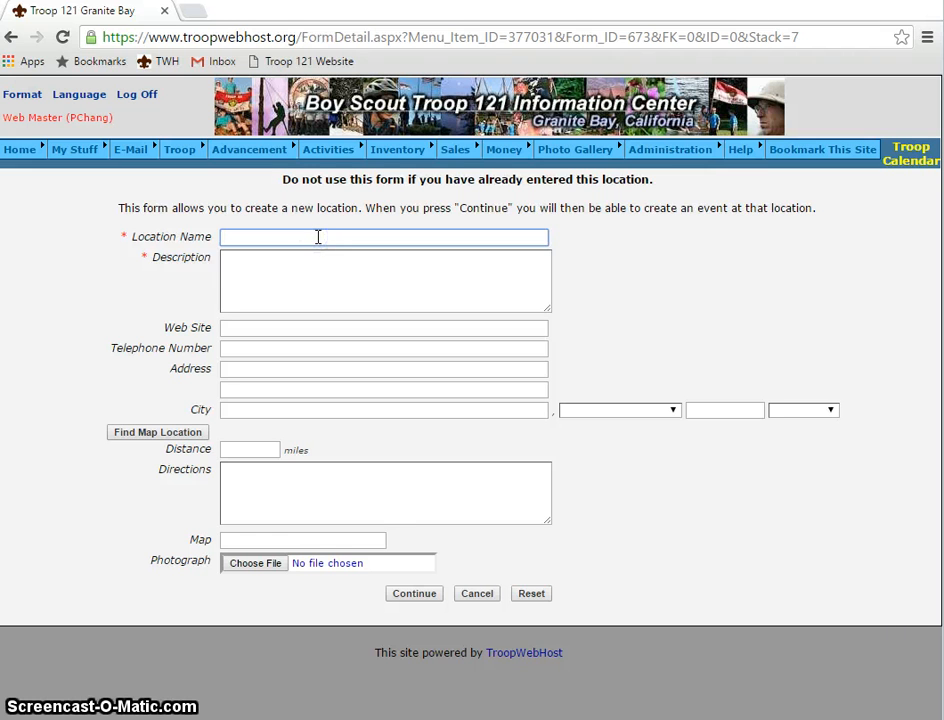
text(Temp Meeting Place)
key(Tab)
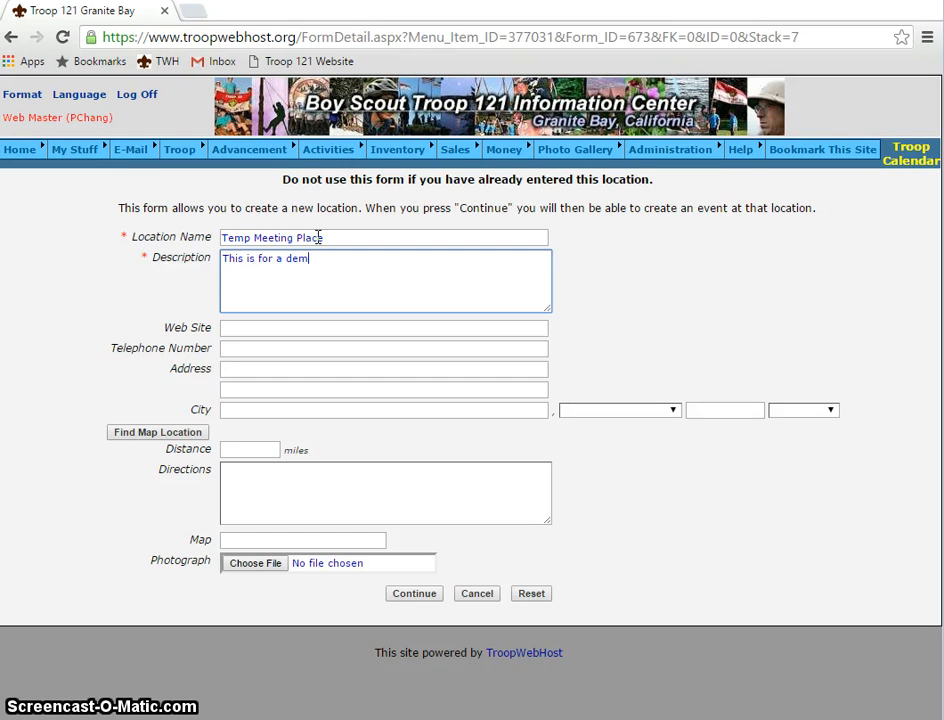
- Leave the web site and telephone number blank and fill in the location's address from the saved autofill entry
click(299, 329)
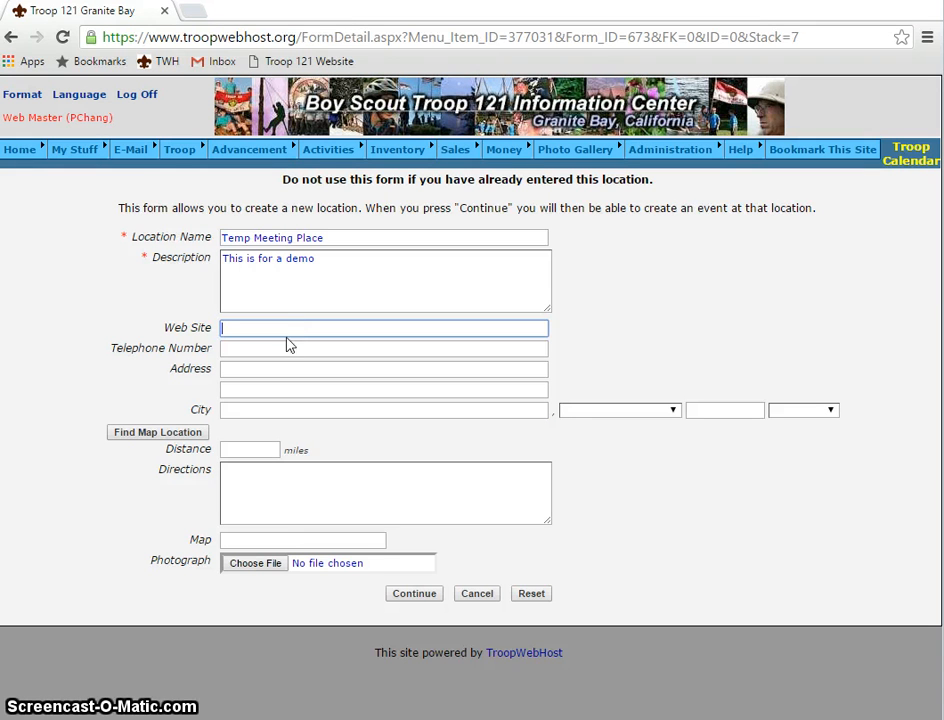
click(293, 349)
click(299, 370)
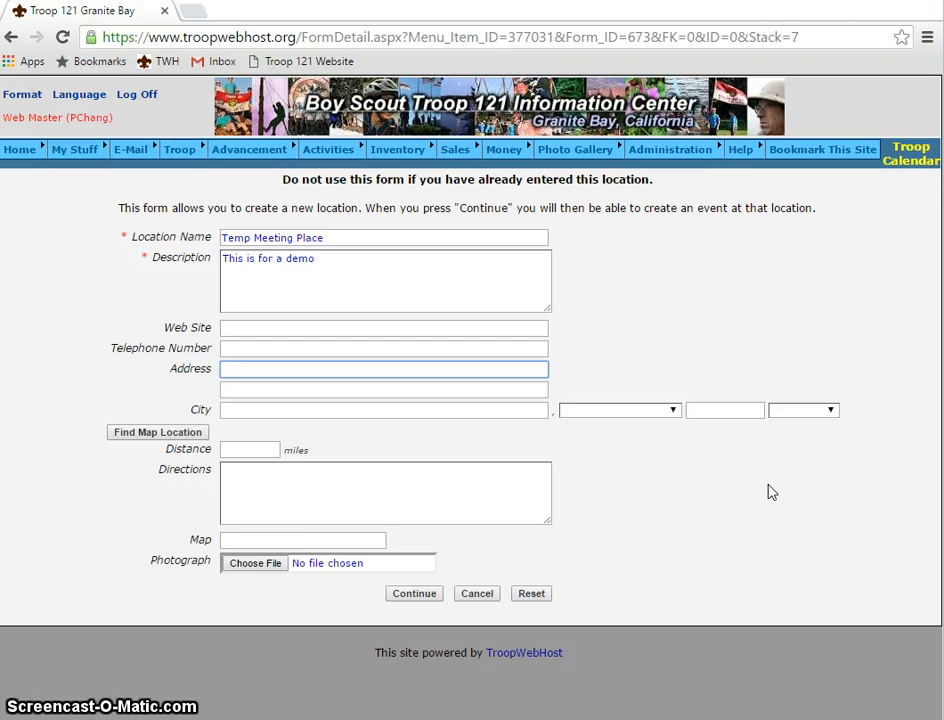
click(237, 370)
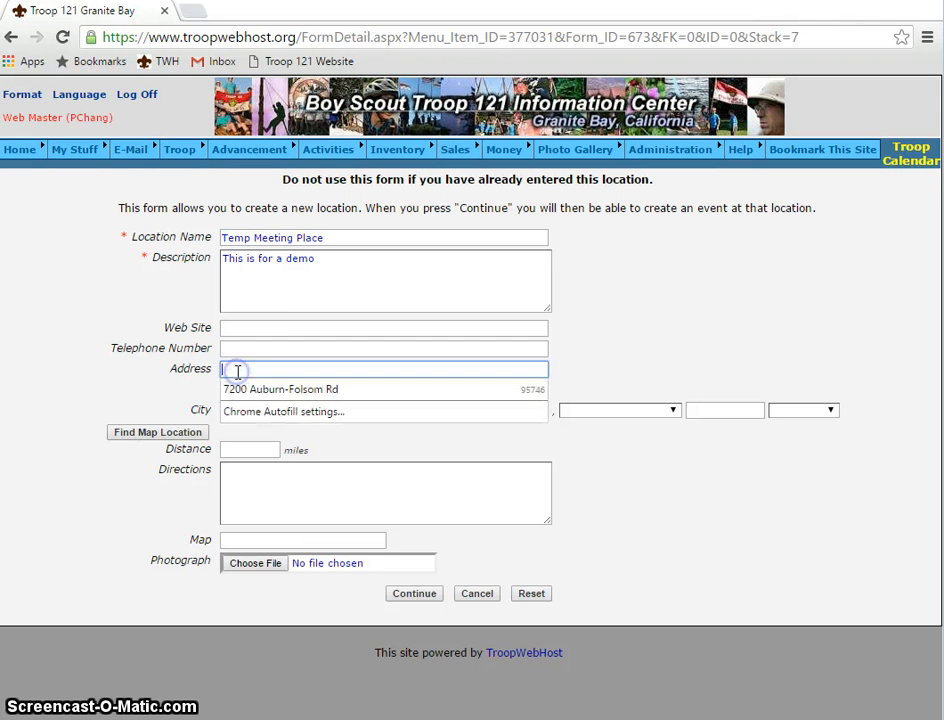
click(249, 392)
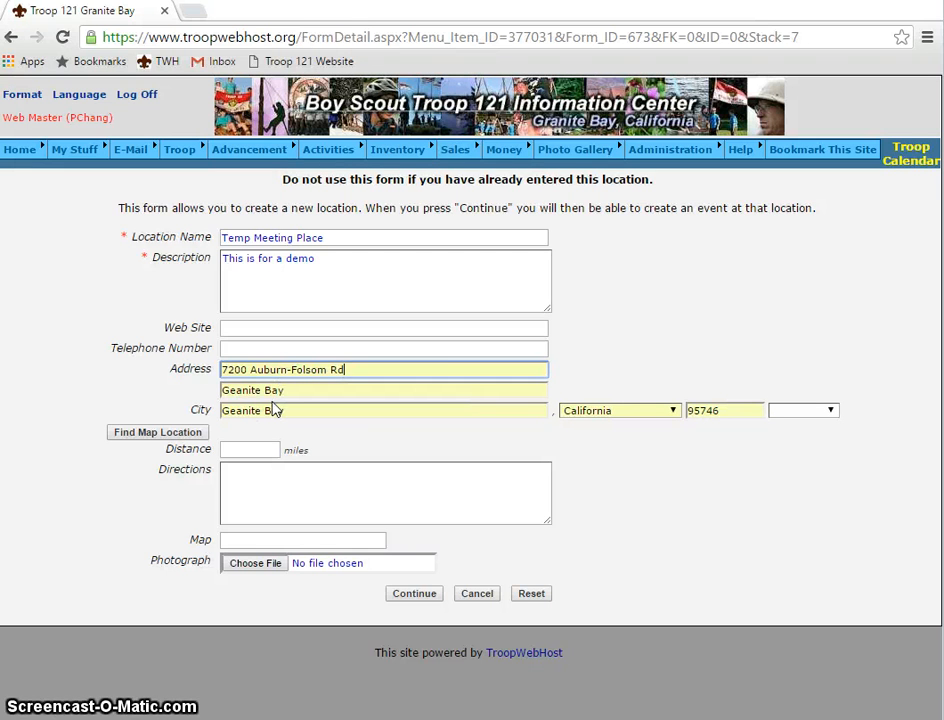
- Find the location on the map from its address and continue to the new event's form
click(162, 432)
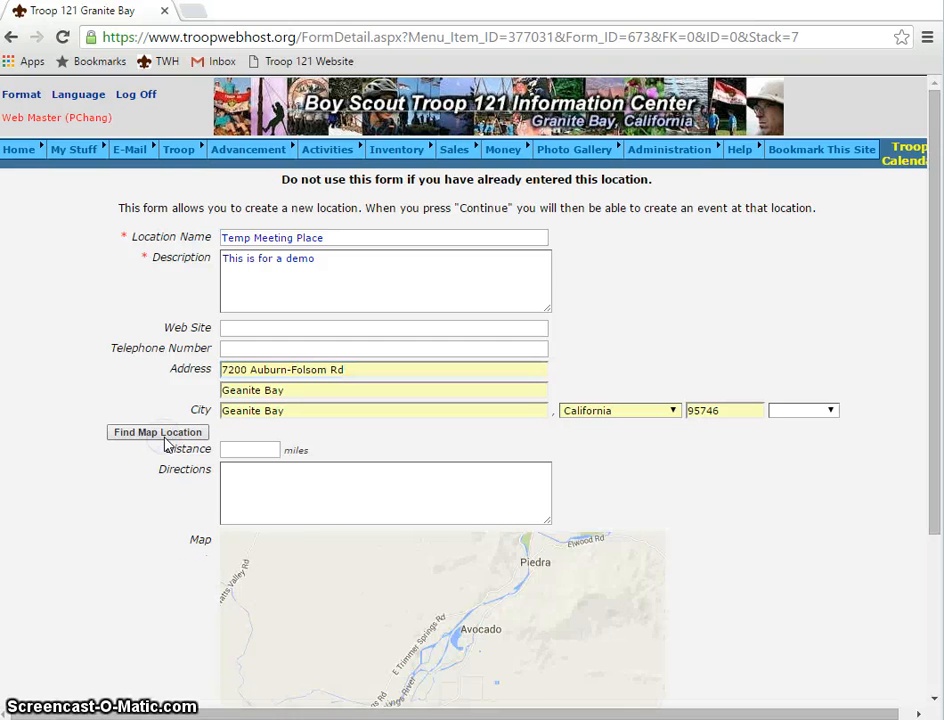
scroll(544, 613, down, 2)
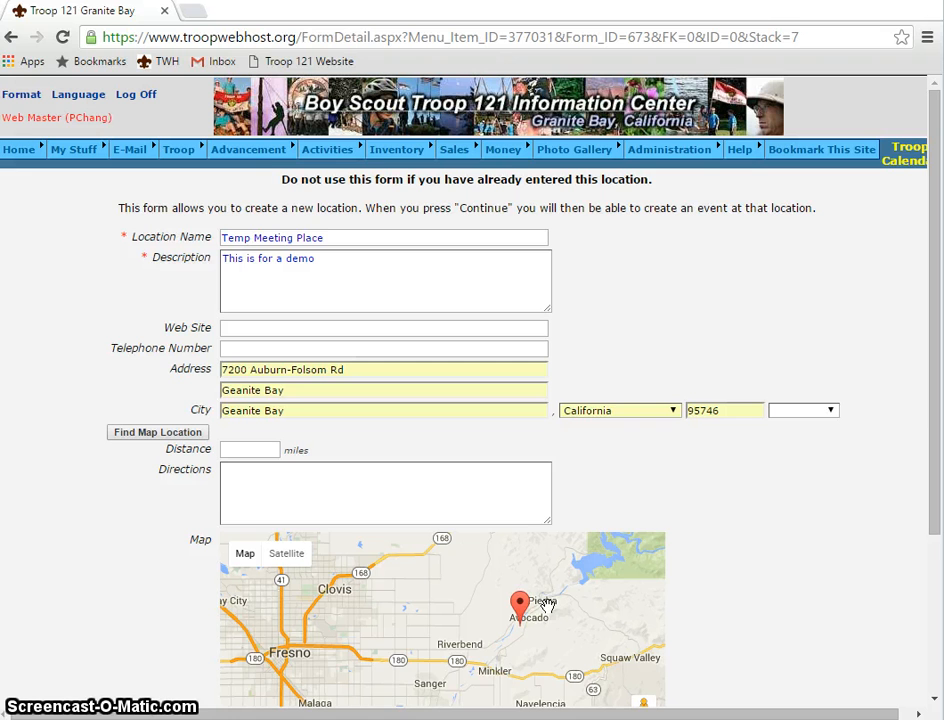
click(705, 505)
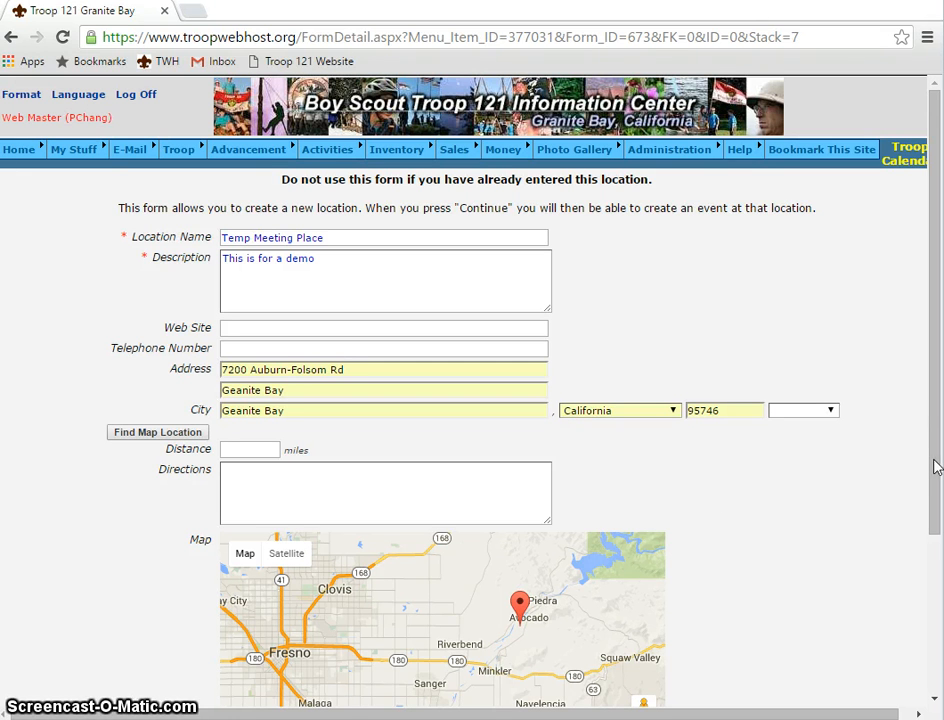
drag(935, 459, 935, 606)
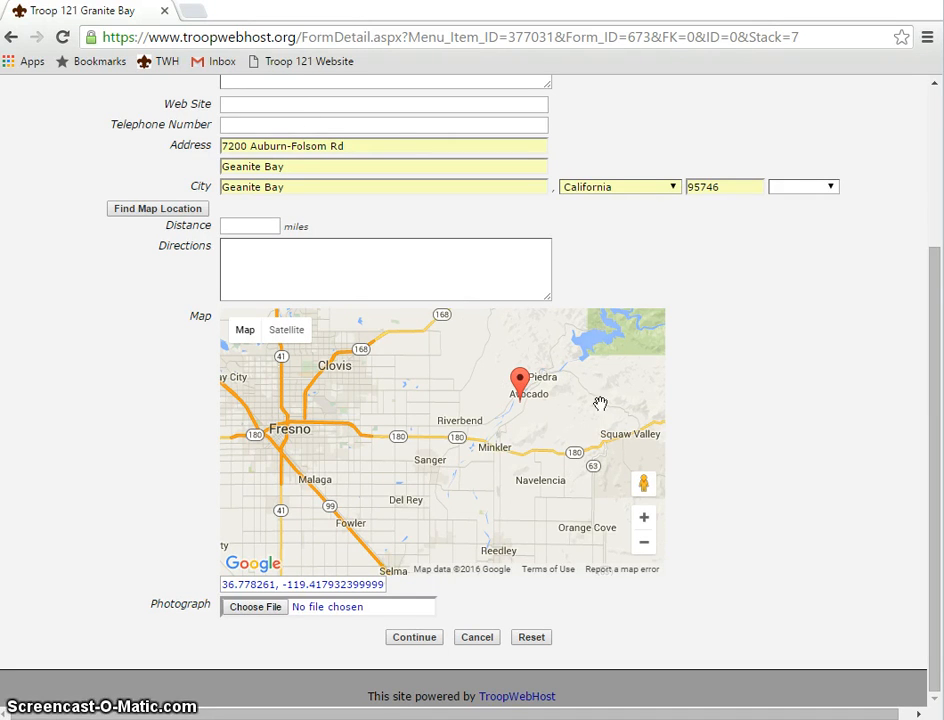
click(414, 637)
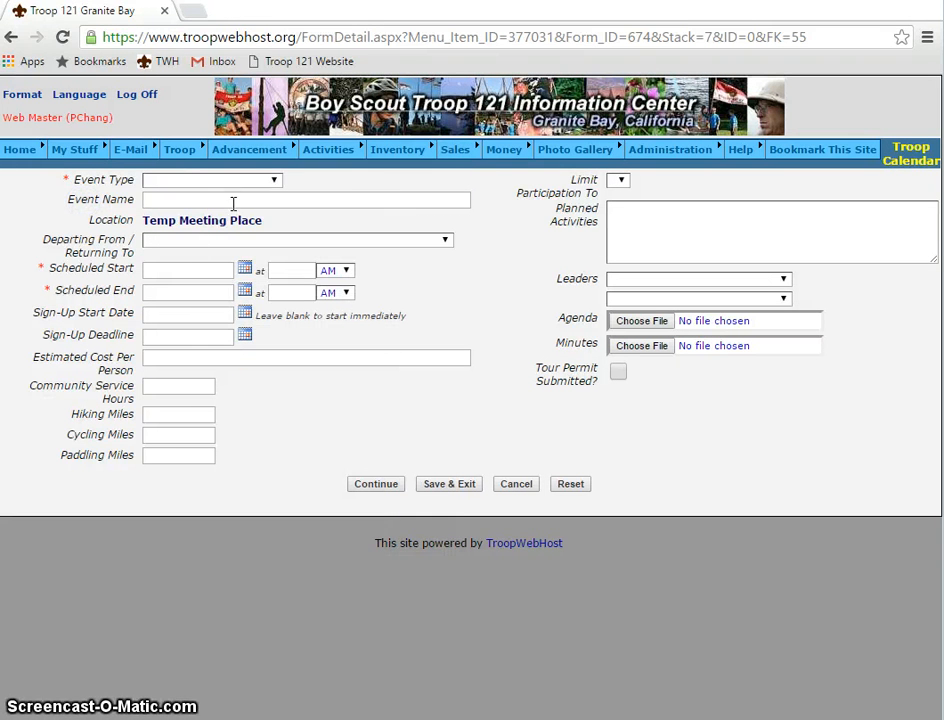
- Set the event type to Other and name the event "New Meeting at new place"
click(240, 186)
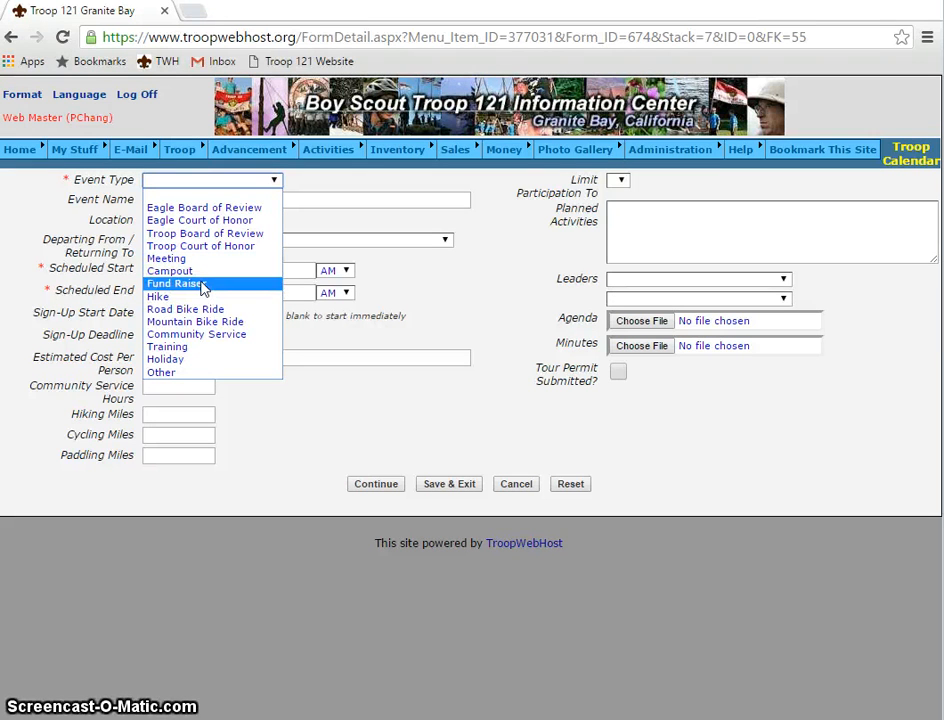
click(185, 373)
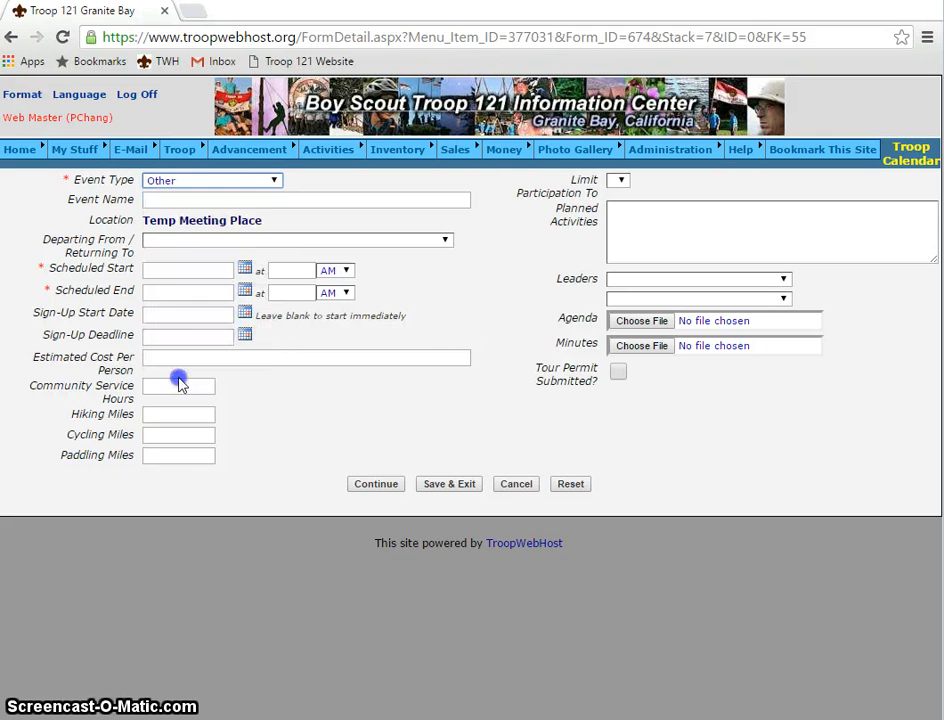
click(170, 203)
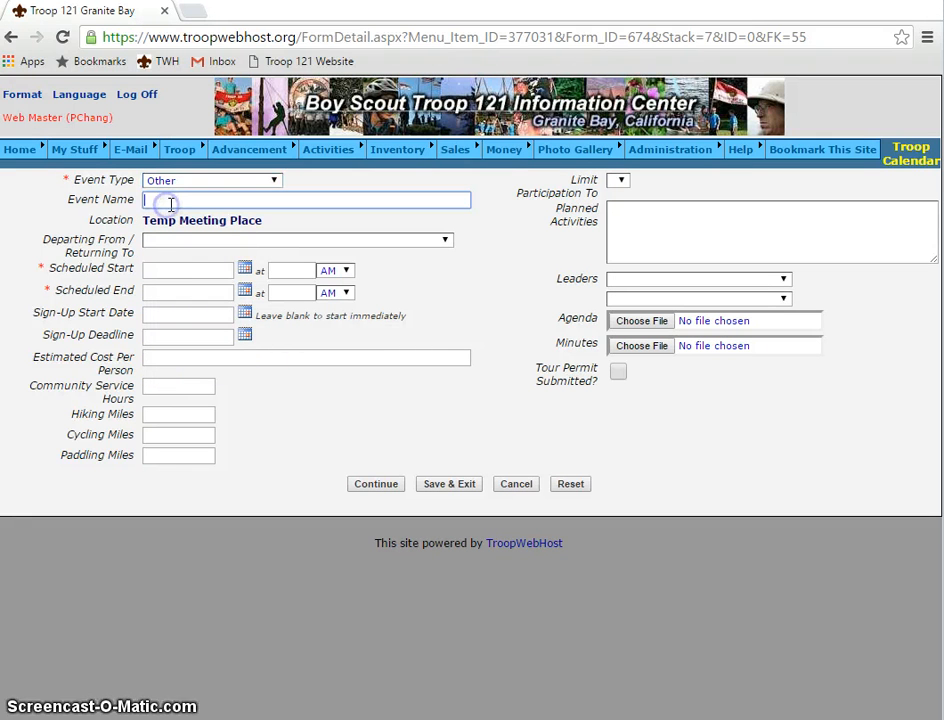
text(Te)
key(BackSpace)
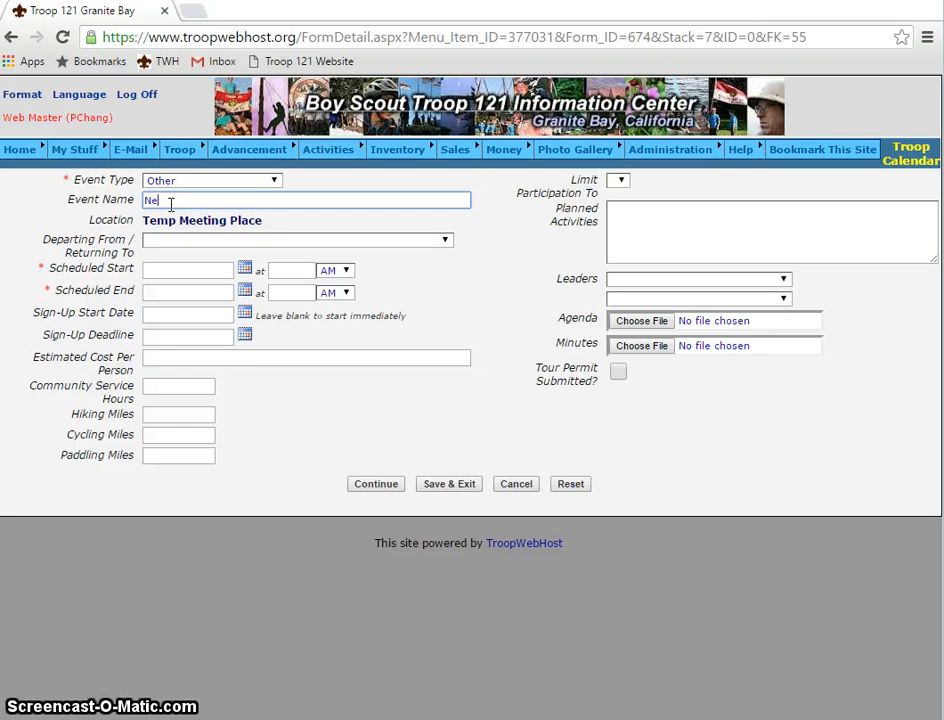
text(ew Meeting at n)
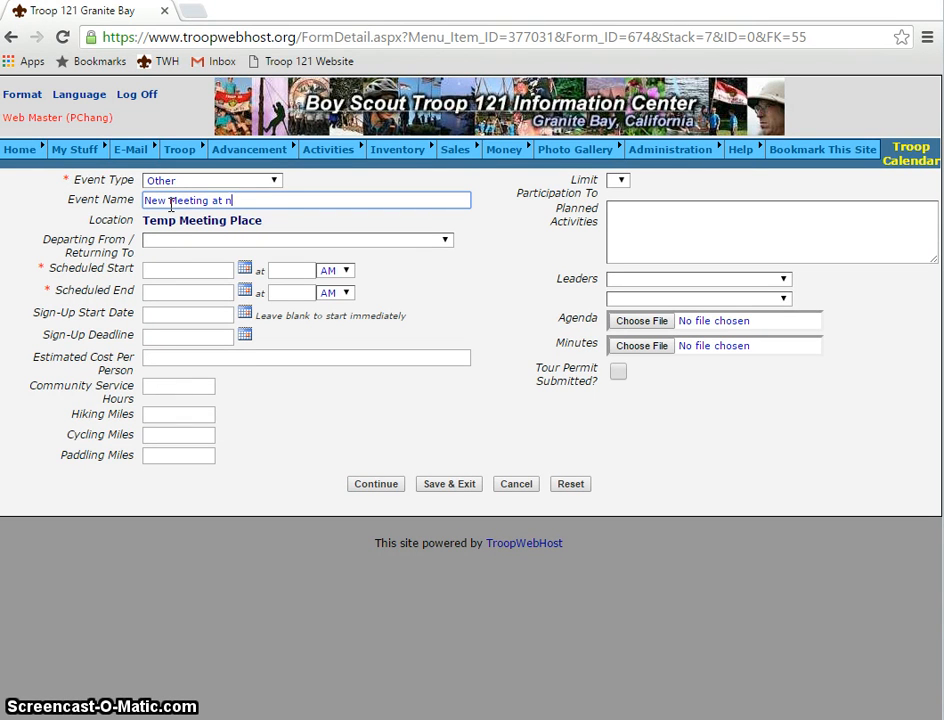
text(ew place)
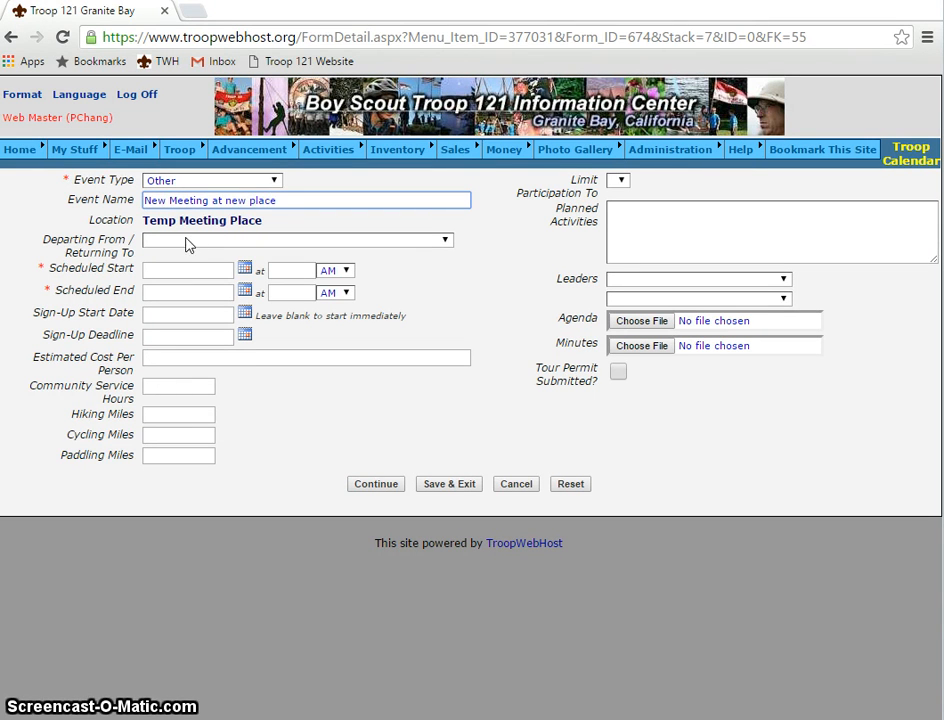
- Choose Bill's Donuts as the departure and return point and set the scheduled start date to 02/12/2016
click(184, 244)
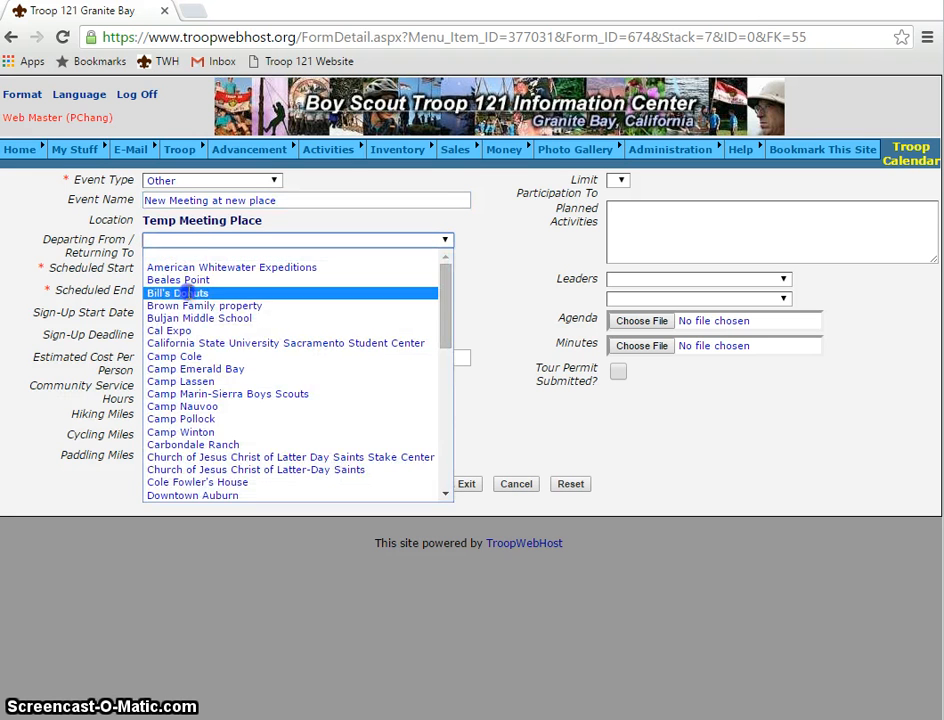
click(200, 291)
click(206, 268)
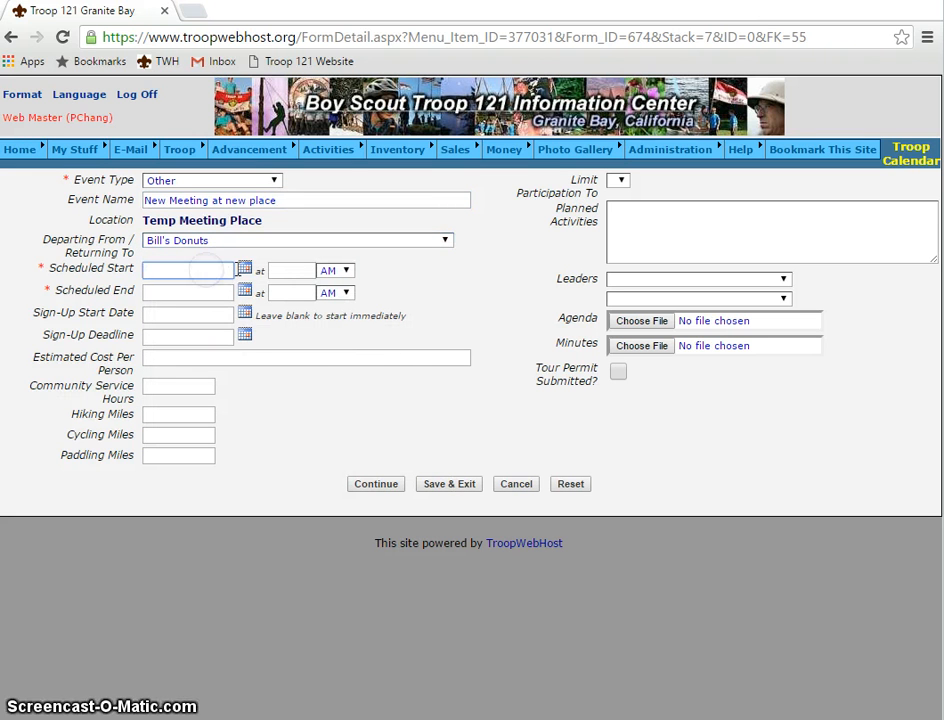
click(244, 268)
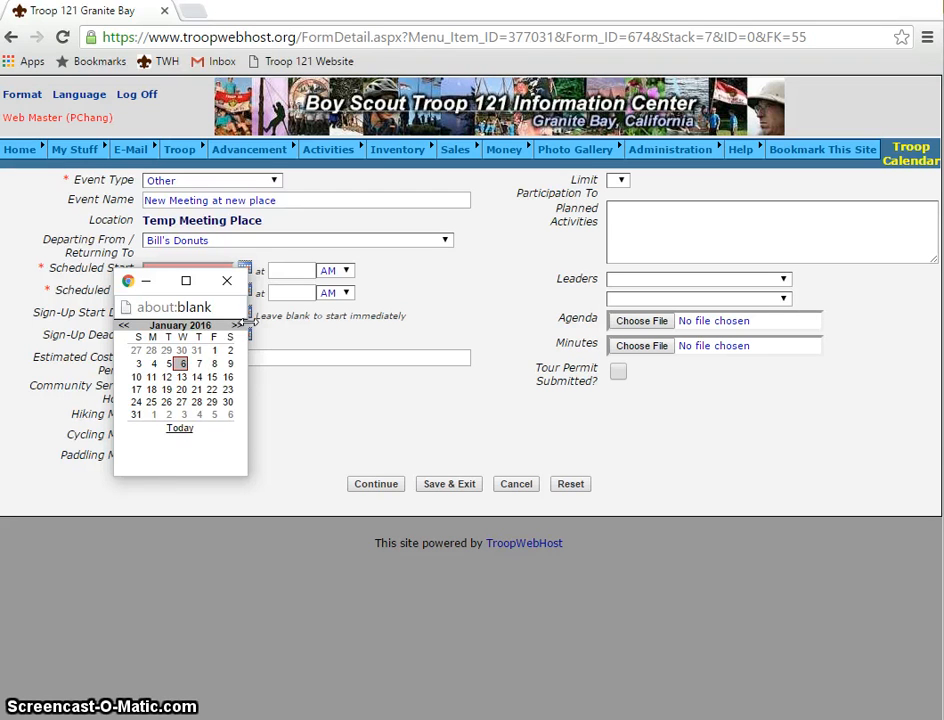
click(237, 326)
click(214, 363)
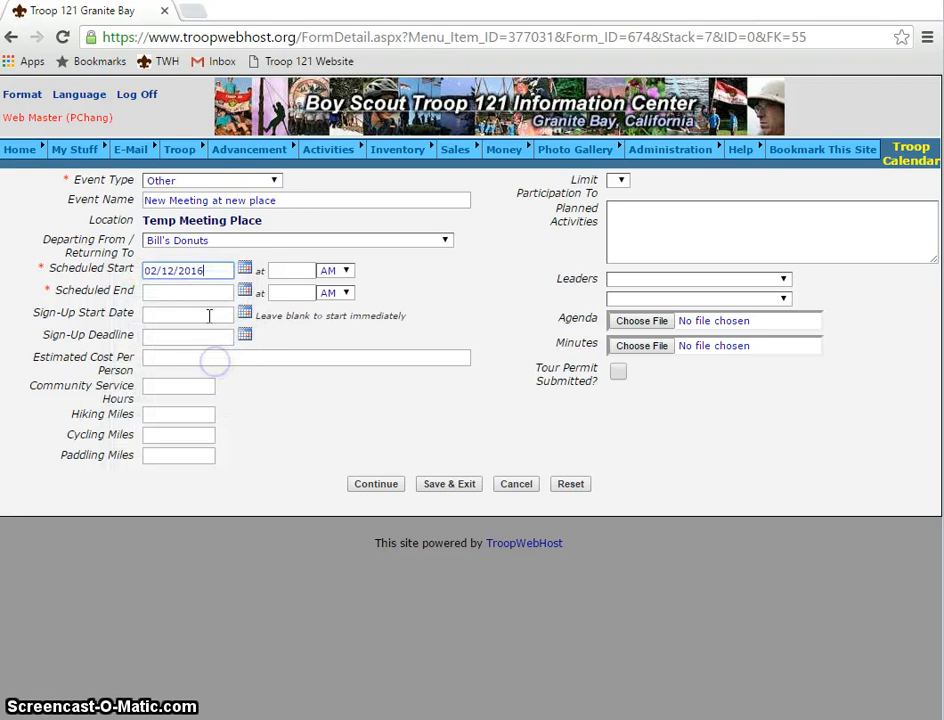
- Set the event's scheduled end date to 02/12/2016
click(207, 294)
click(245, 292)
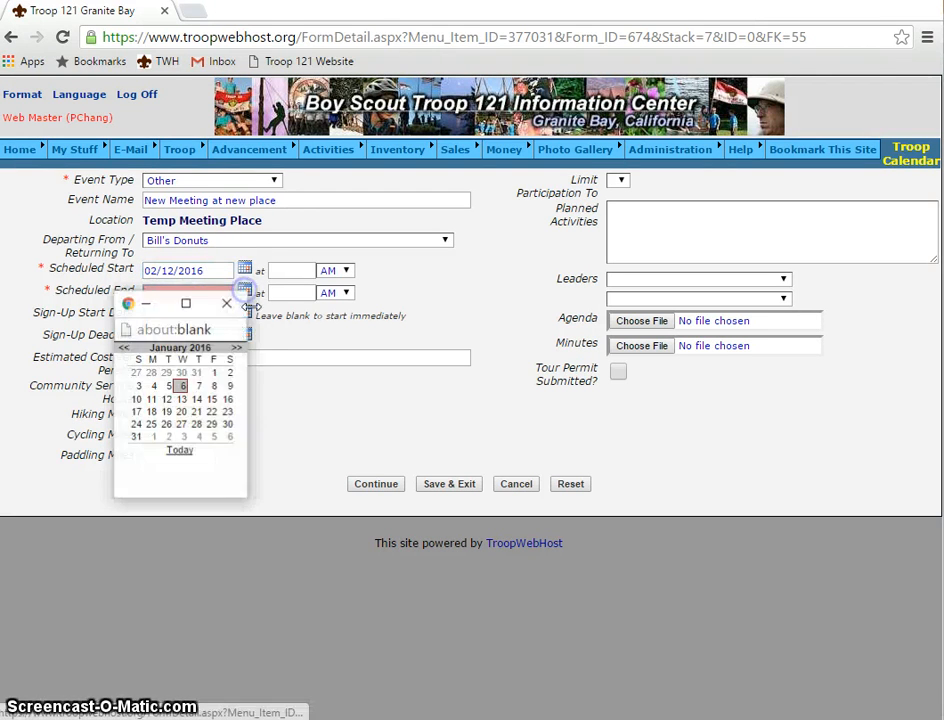
click(240, 350)
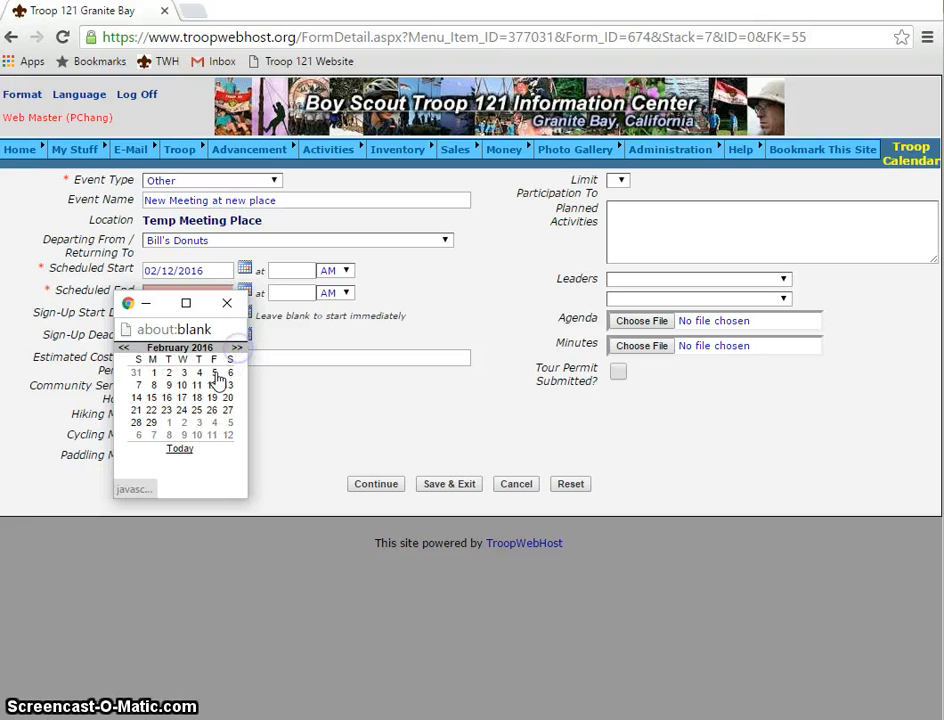
click(212, 384)
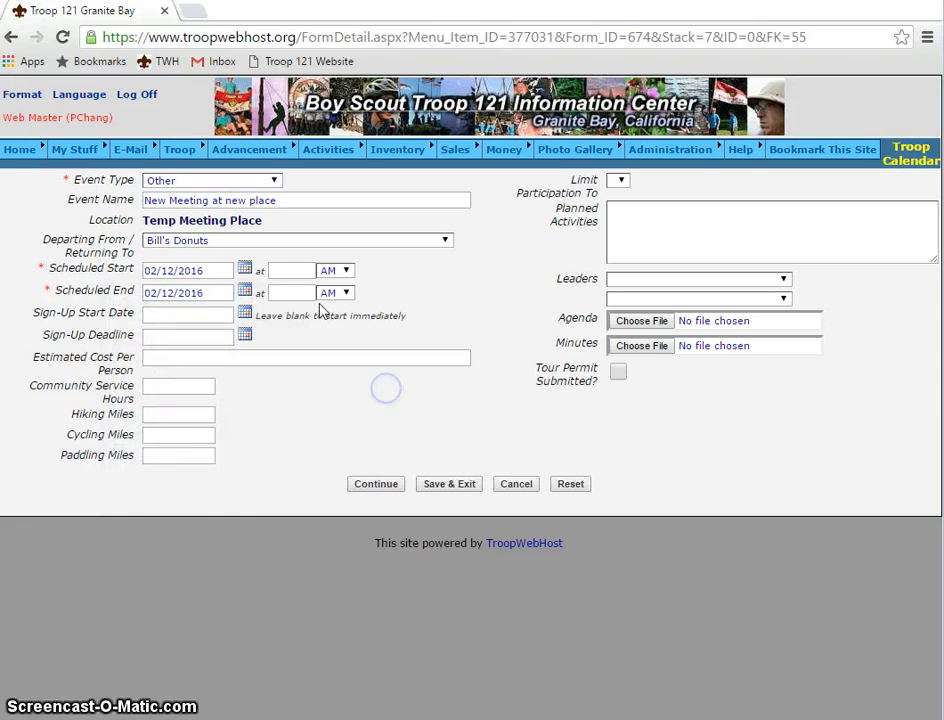
- Set the event's scheduled start time to 6:00 PM
click(282, 270)
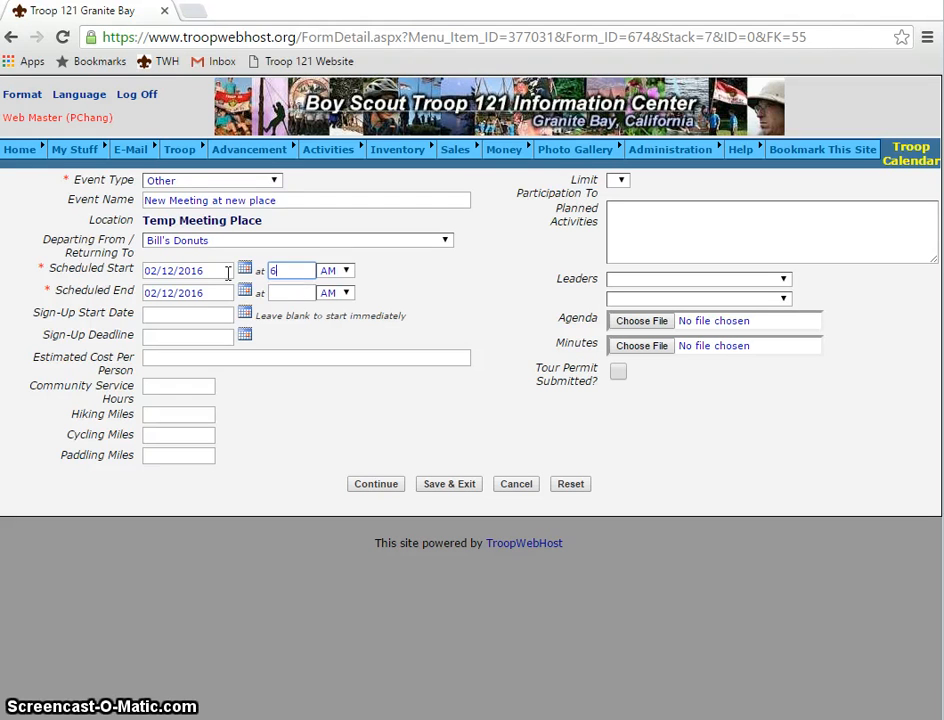
text(6:00)
click(330, 270)
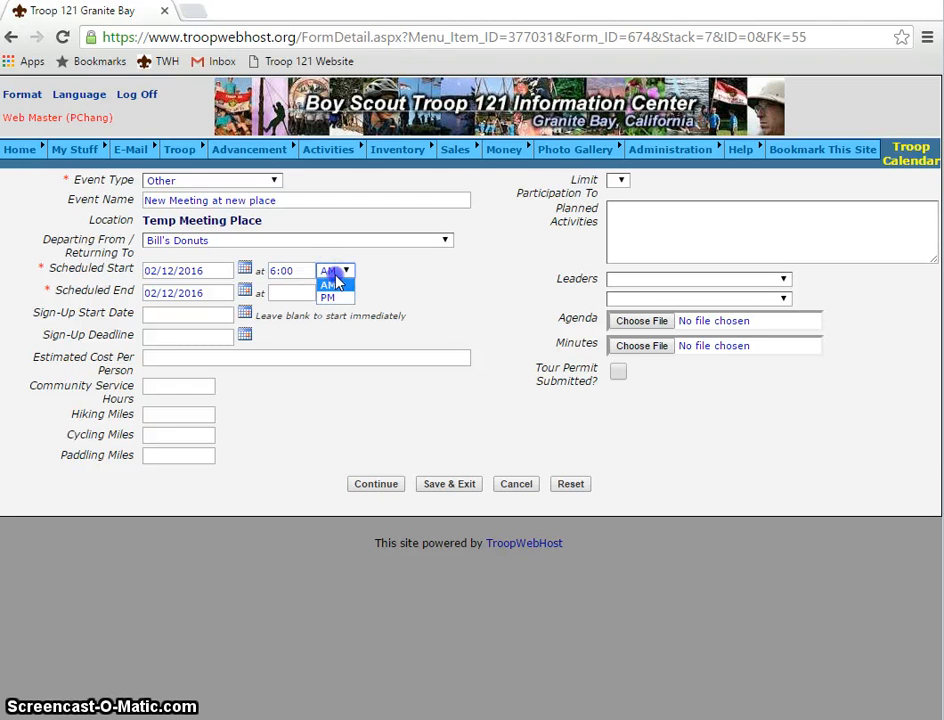
click(340, 298)
- Set the event's scheduled end time to 7:00 PM and save the event, exiting to the calendar
click(296, 292)
text(7:00)
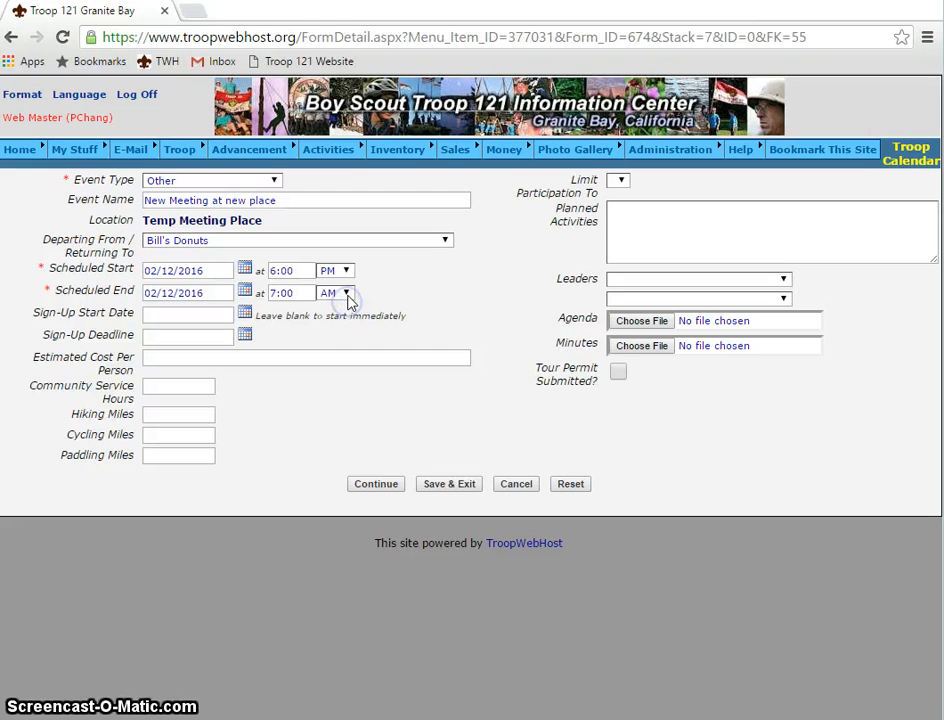
click(344, 295)
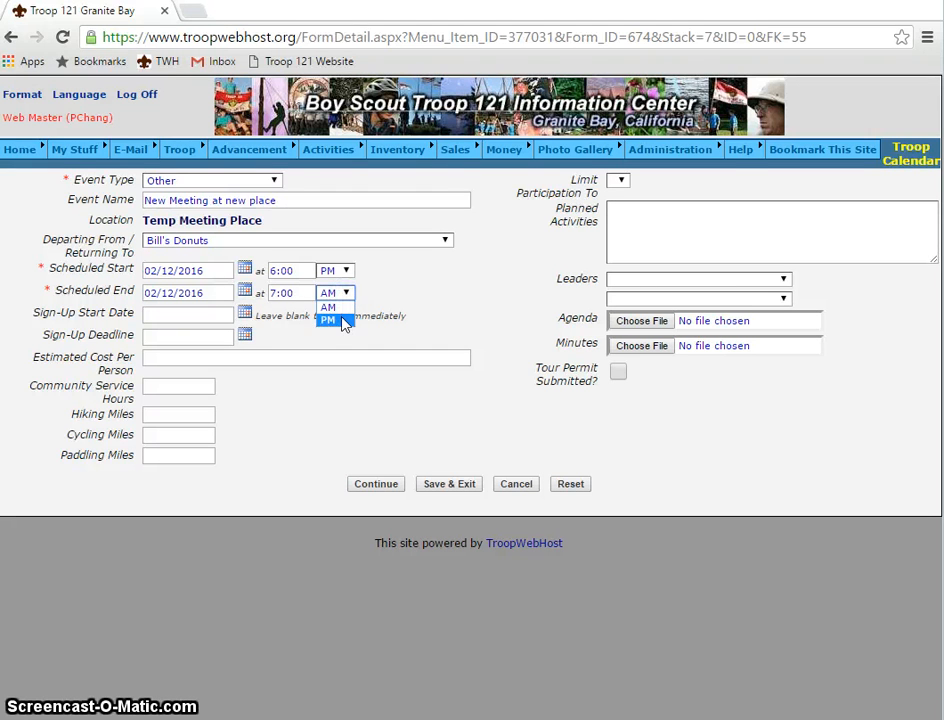
click(340, 319)
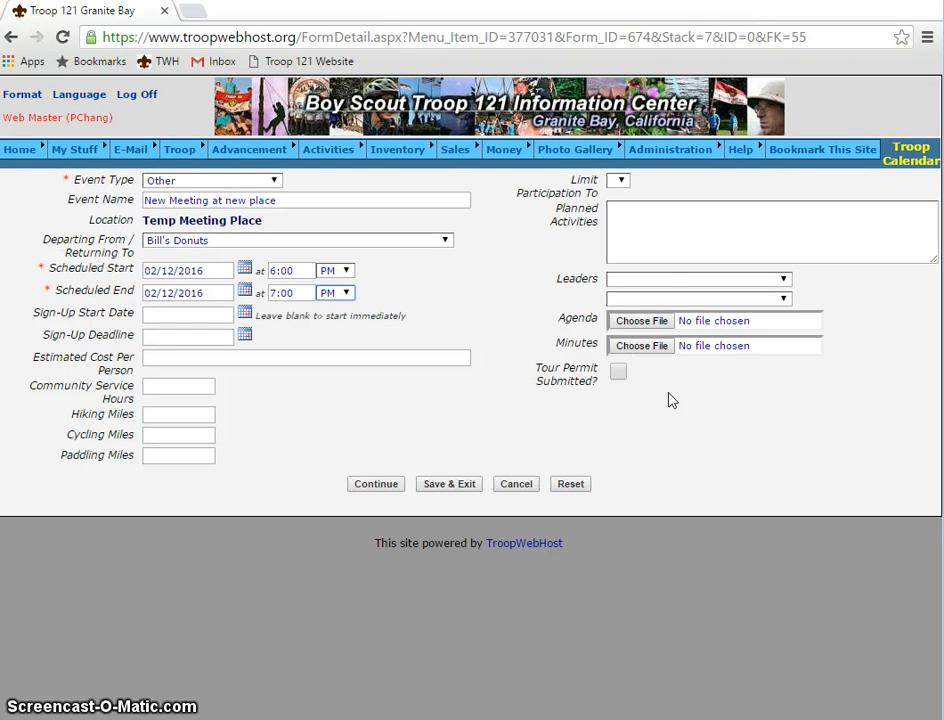
click(455, 488)
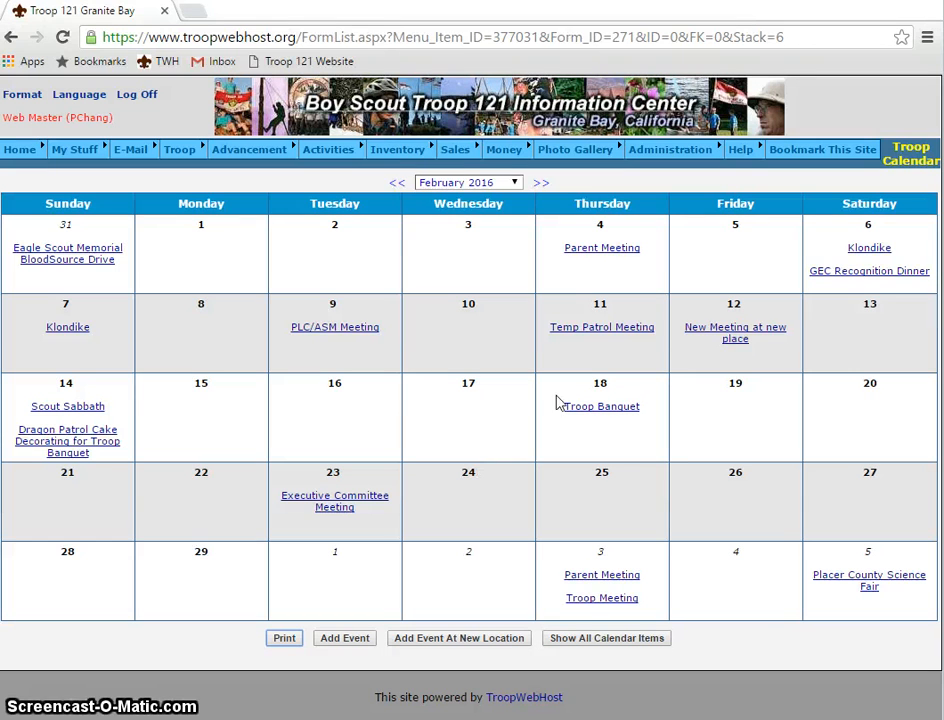
- Open the "New Meeting at new place" event on February 12 and review its location page and event details
click(741, 332)
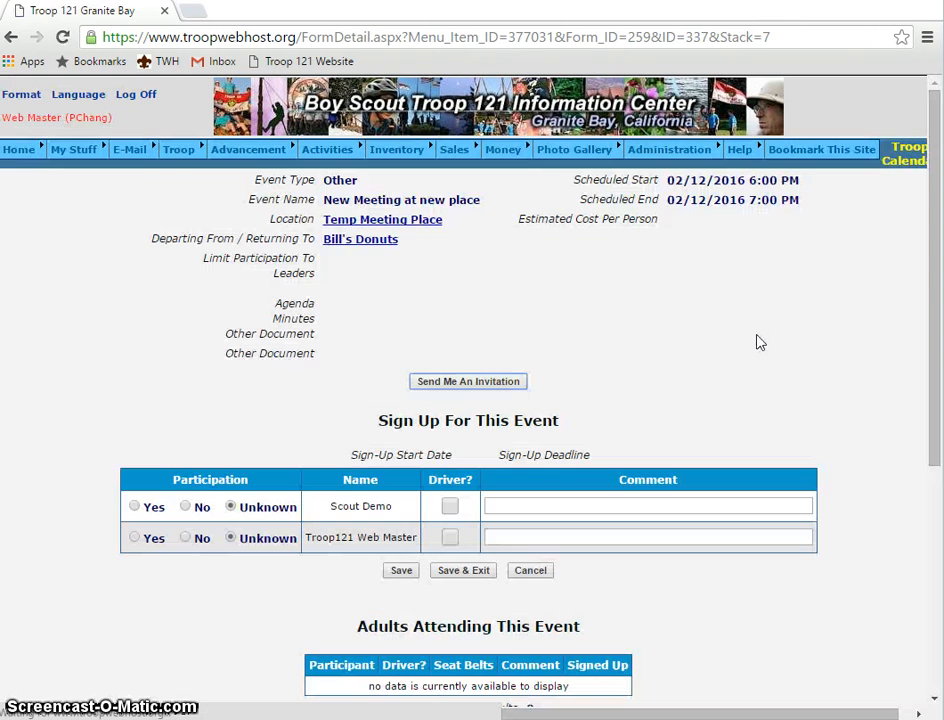
click(355, 220)
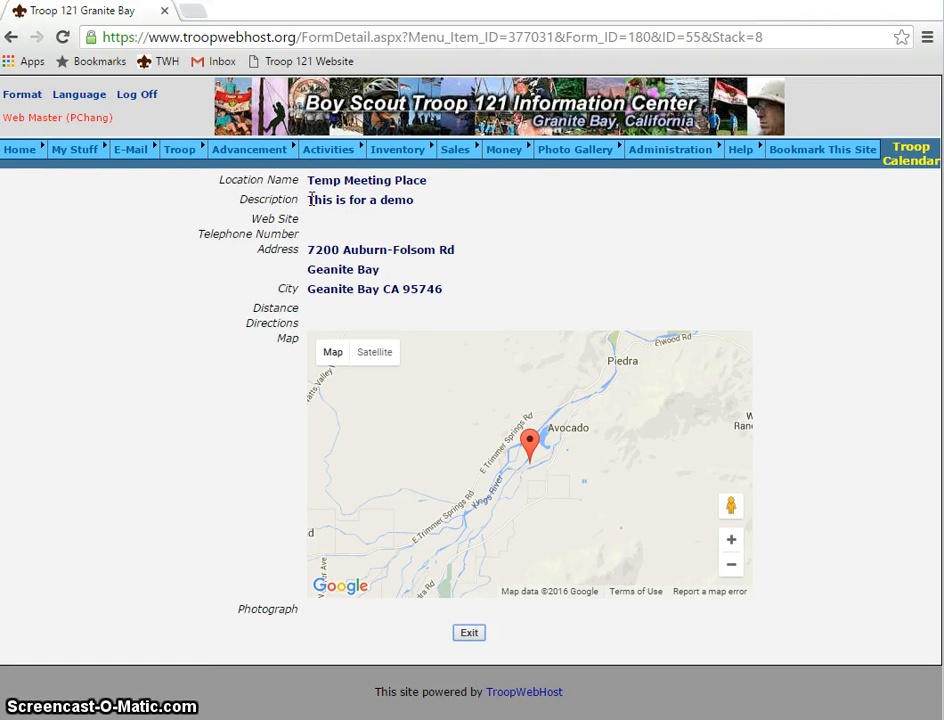
click(470, 633)
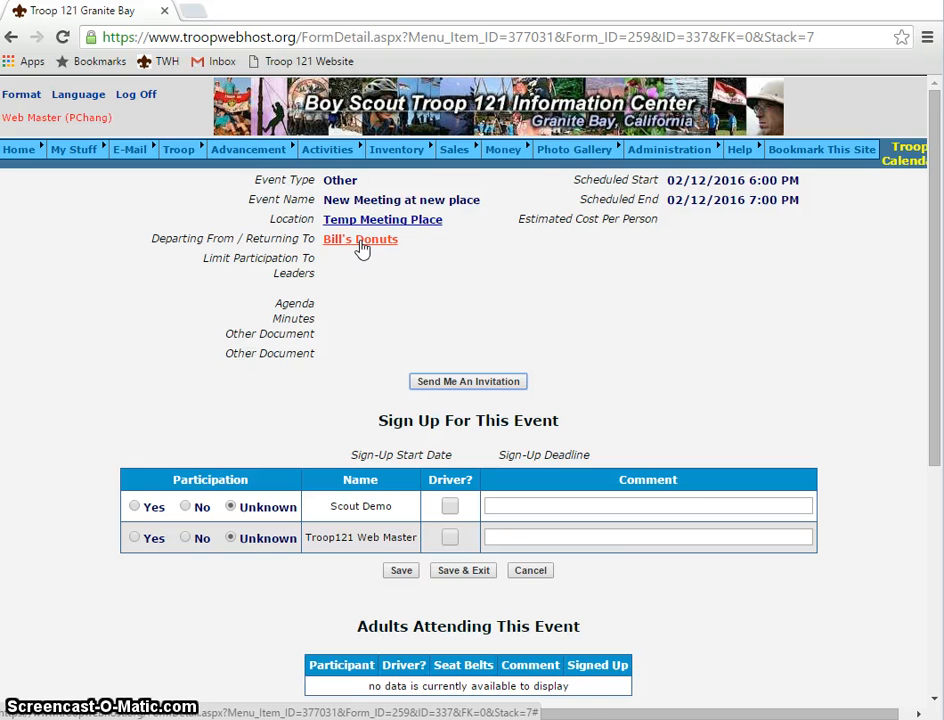
scroll(700, 512, down, 5)
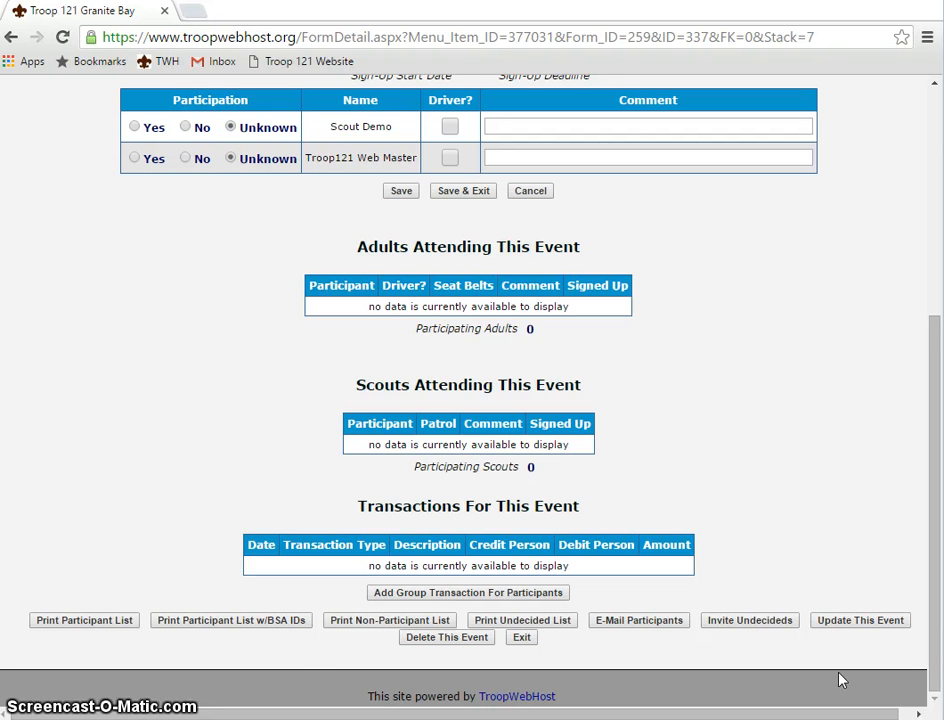
scroll(660, 502, up, 4)
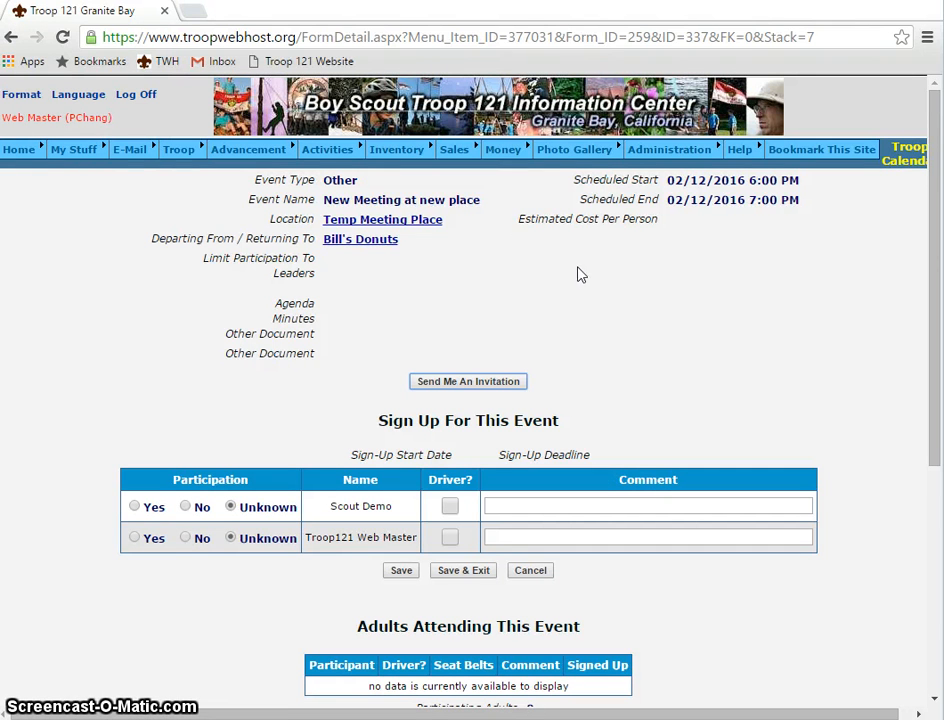
- Return from the event's details to the Troop Calendar
mouse_move(474, 148)
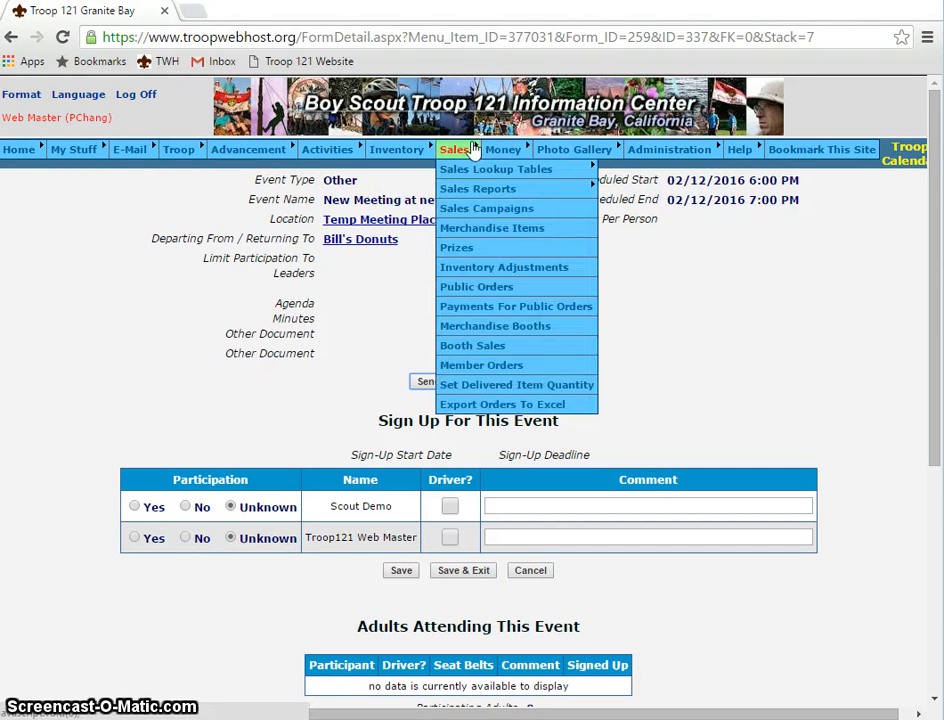
mouse_move(317, 150)
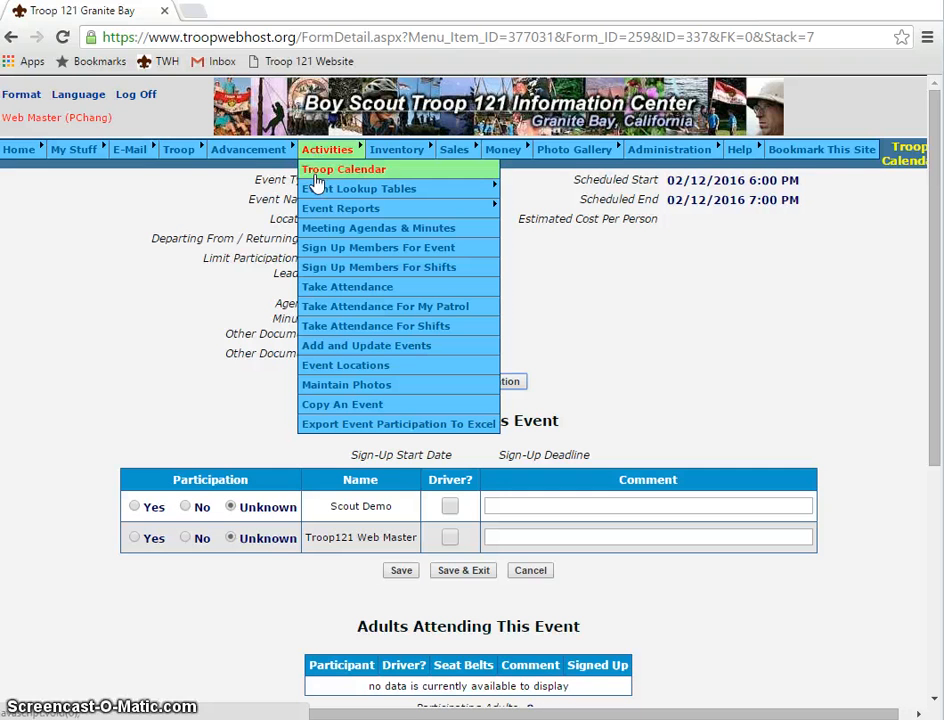
click(317, 175)
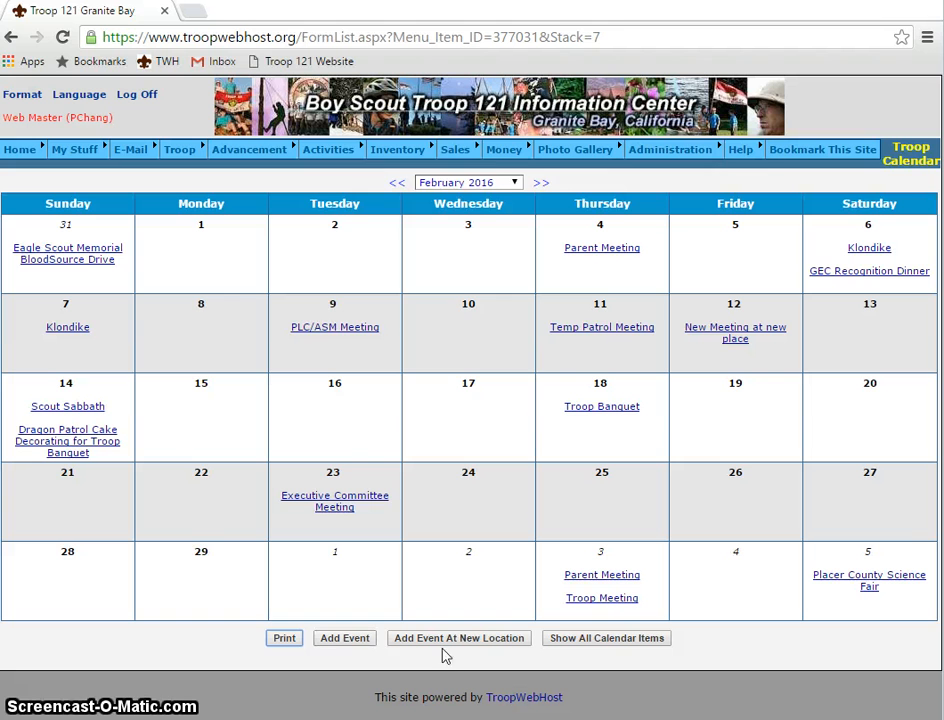
- Open the Add and Update Events list and sort it by event name, then by start date
mouse_move(340, 160)
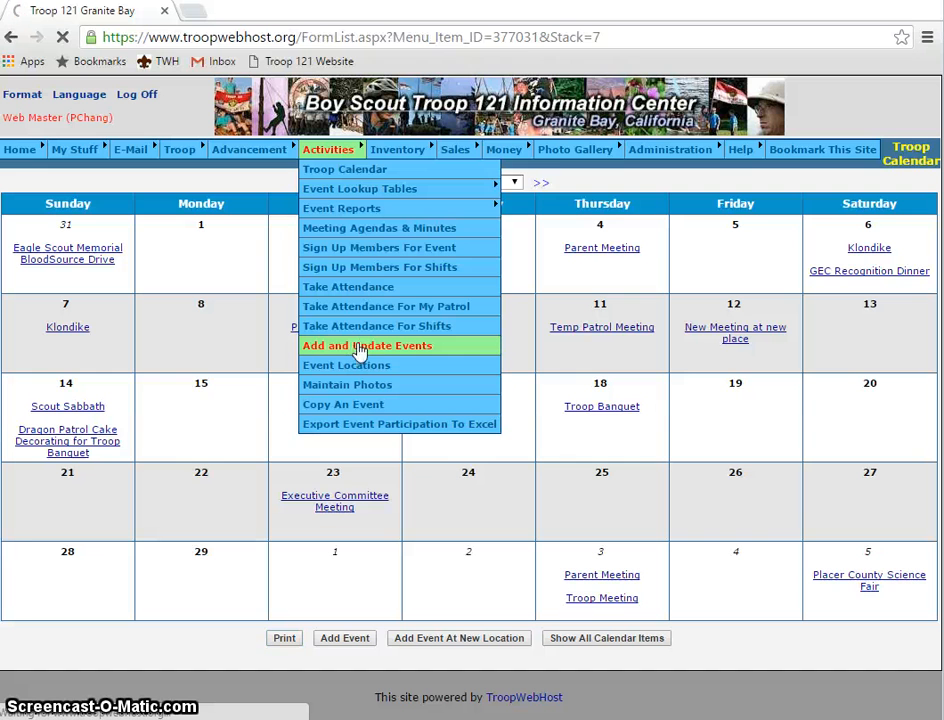
click(375, 350)
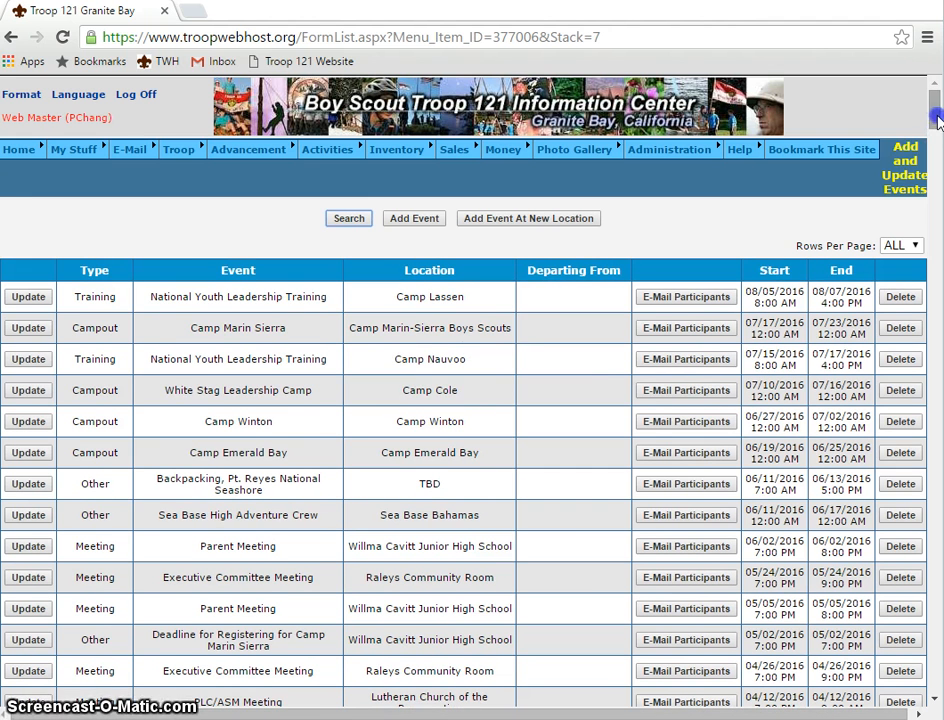
drag(938, 120, 935, 125)
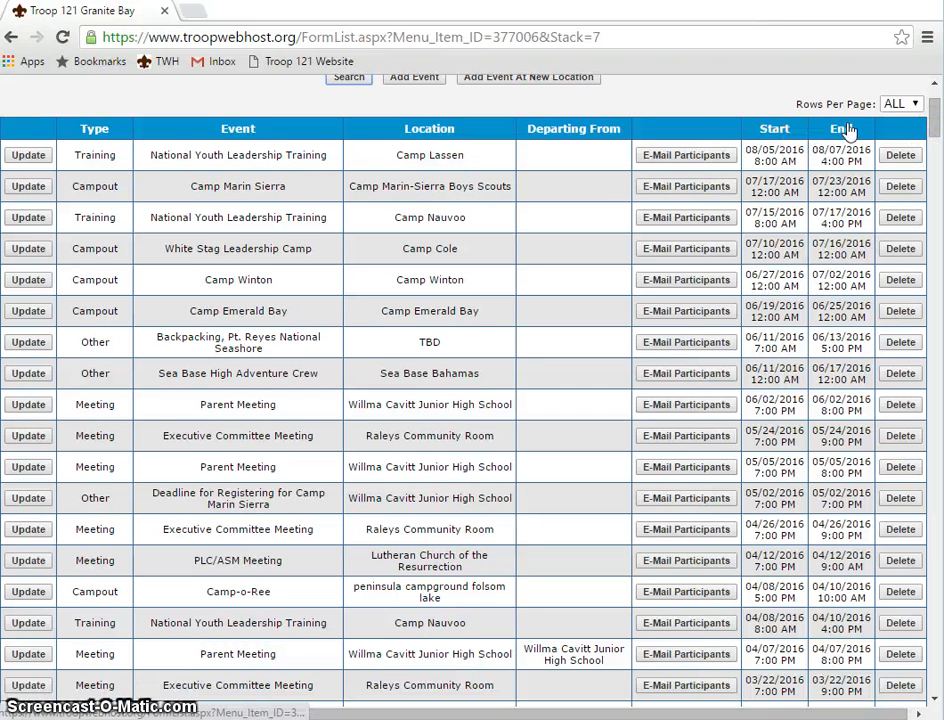
click(237, 131)
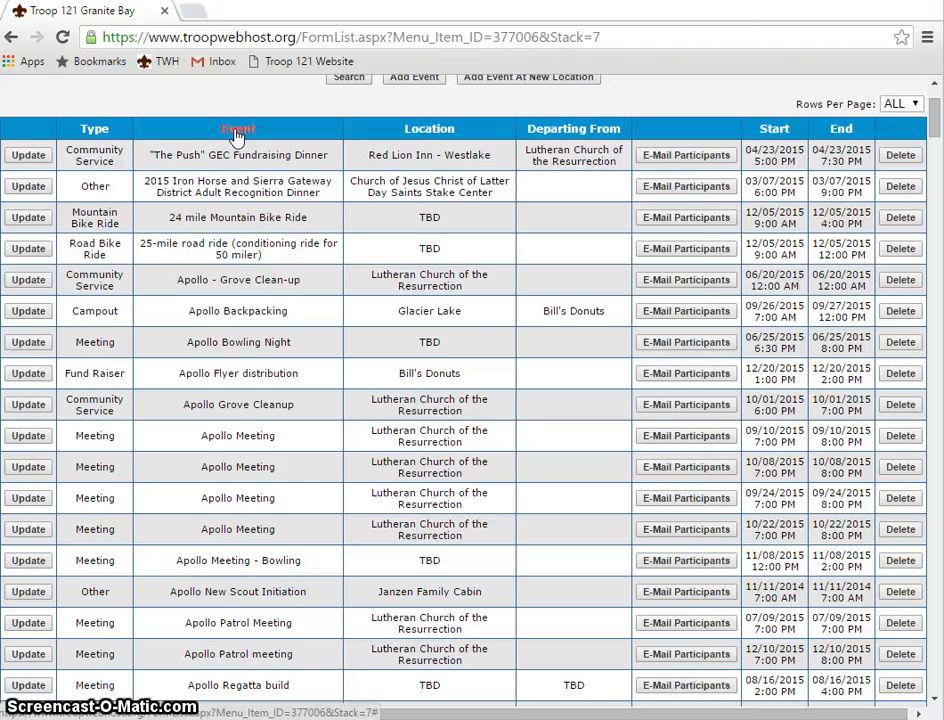
click(782, 139)
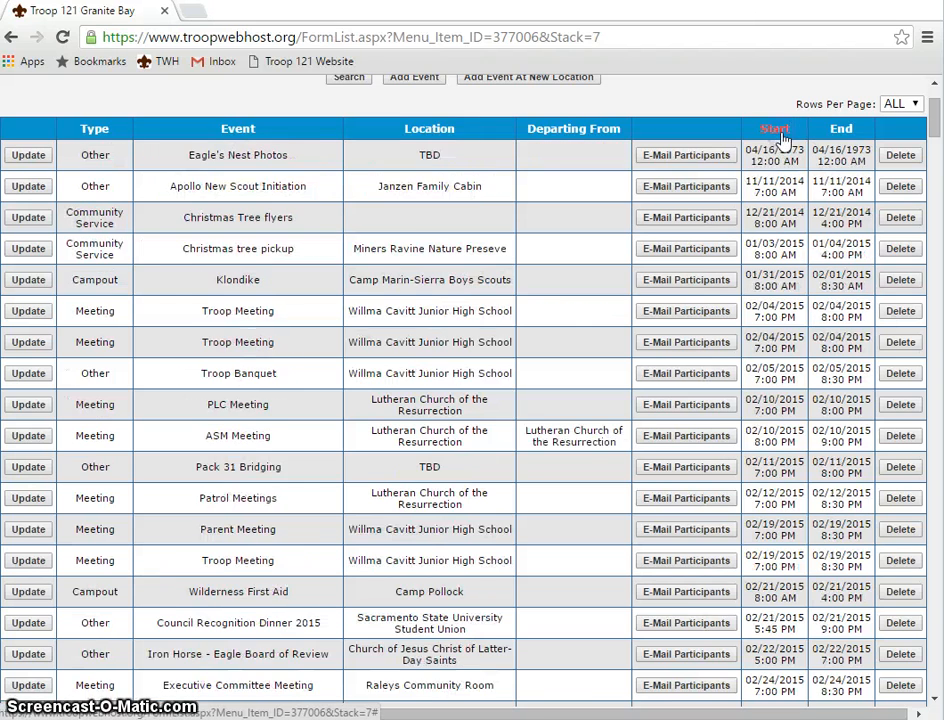
- Leave the events list and go to the troop site's home page
mouse_move(935, 118)
mouse_down()
mouse_move(921, 552)
mouse_move(936, 690)
mouse_move(847, 316)
mouse_move(929, 152)
mouse_move(938, 112)
mouse_up()
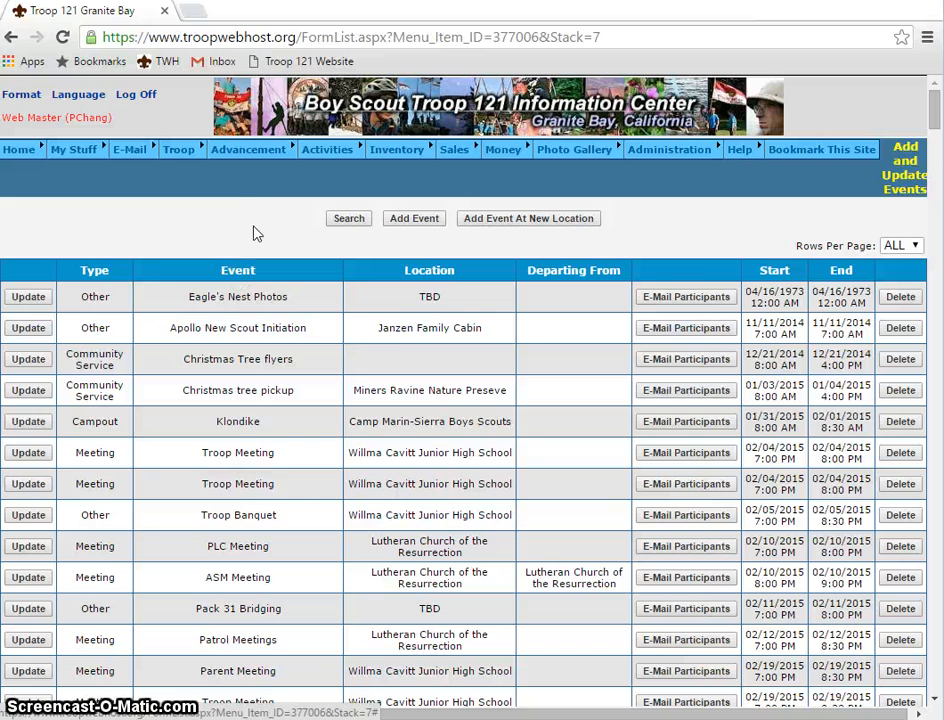
mouse_move(18, 160)
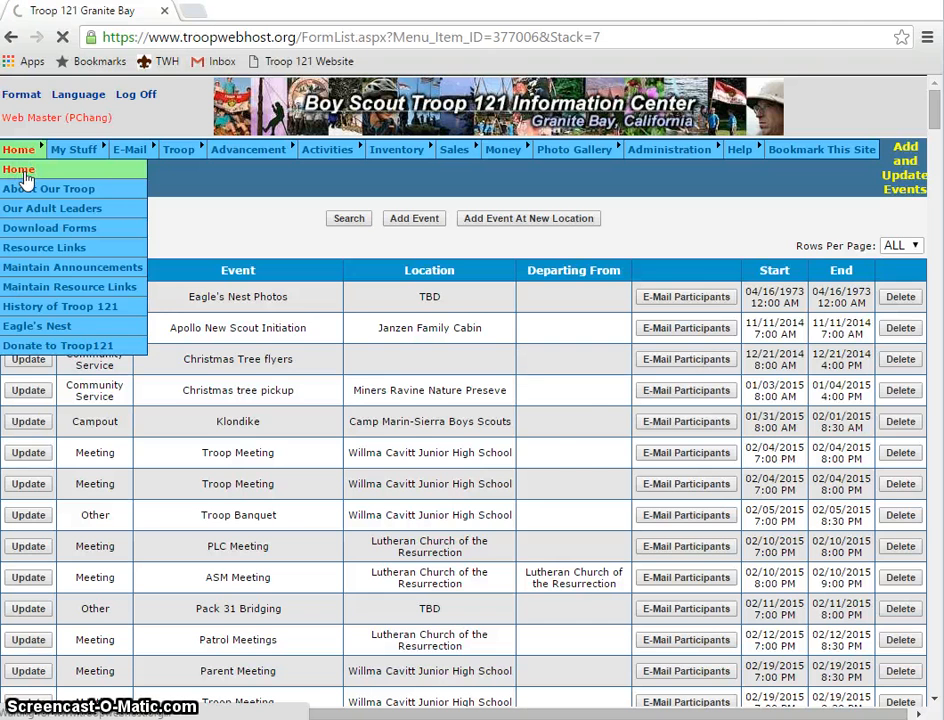
click(20, 173)
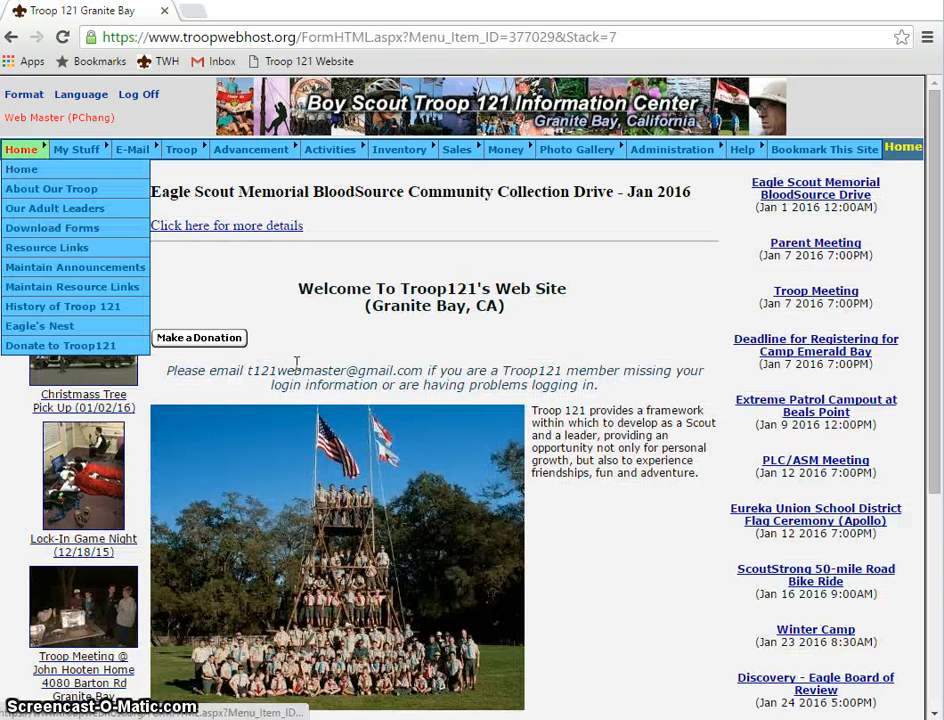